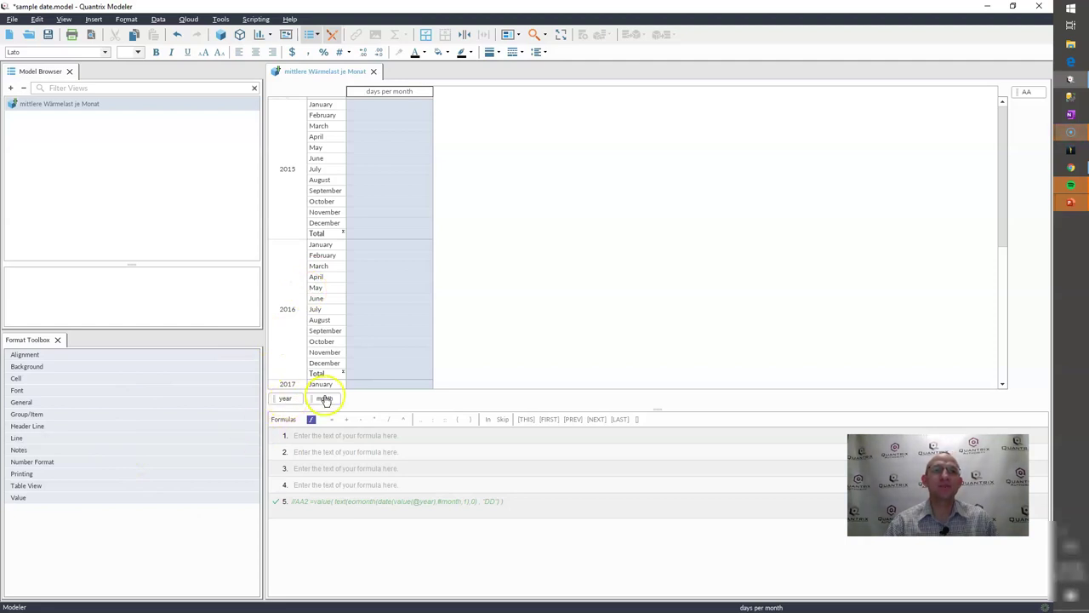
# Select the whole days per month column after checking a few of its cells.
pyautogui.click(375, 104)
pyautogui.click(379, 137)
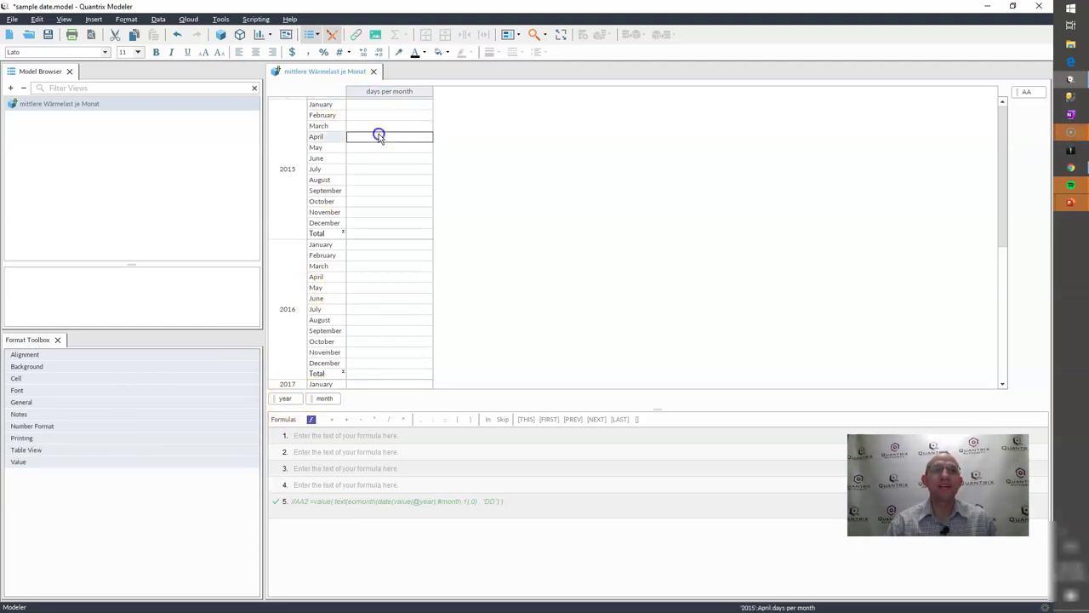
pyautogui.click(371, 223)
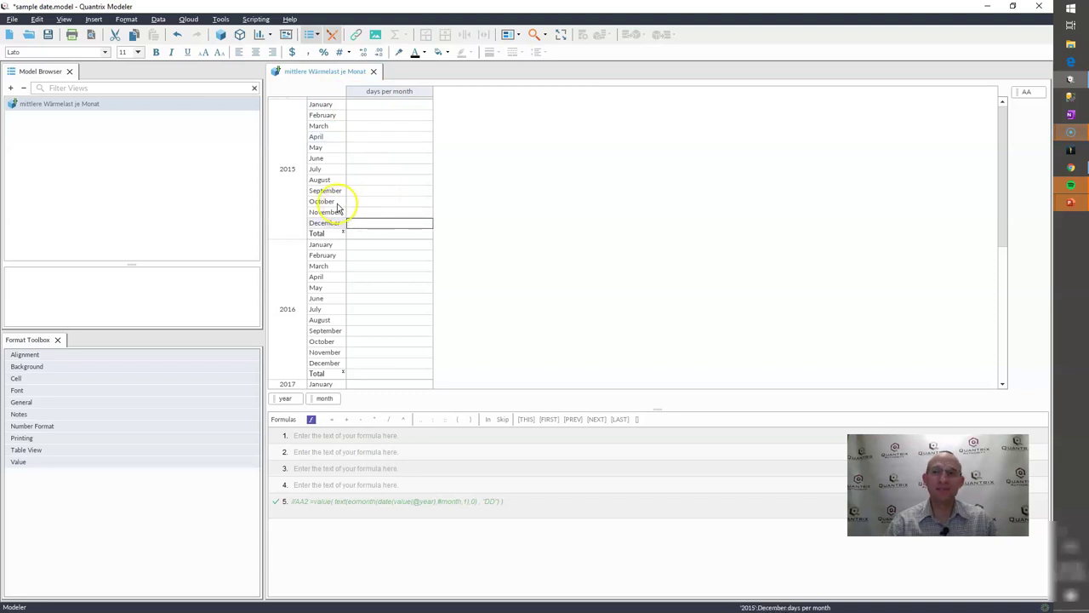
pyautogui.click(376, 90)
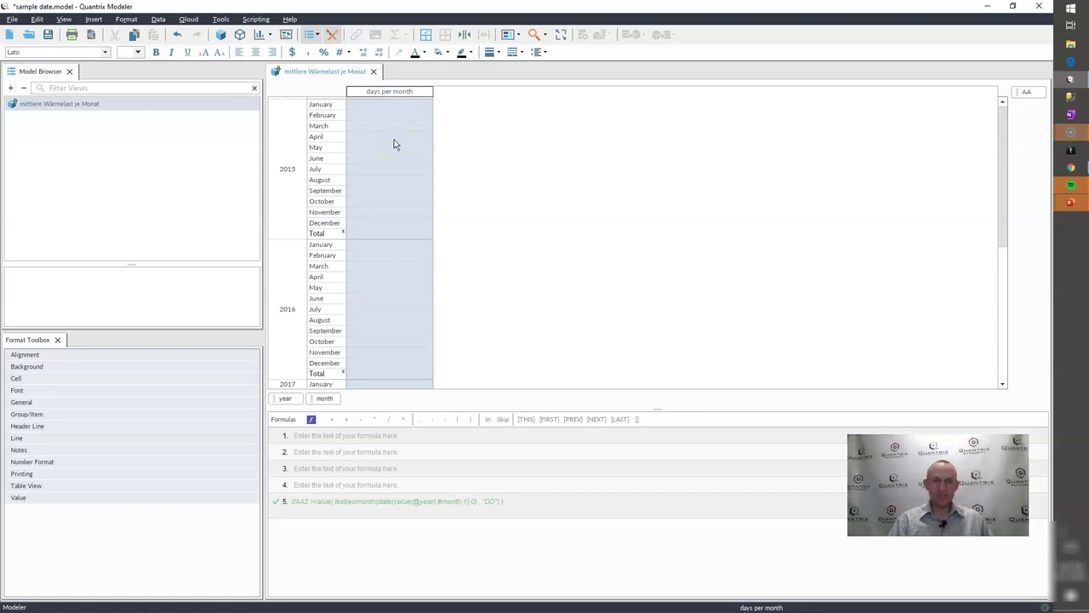
# Start formula line 1 as 'days per month = eomonth(' using autocomplete.
pyautogui.write('=')
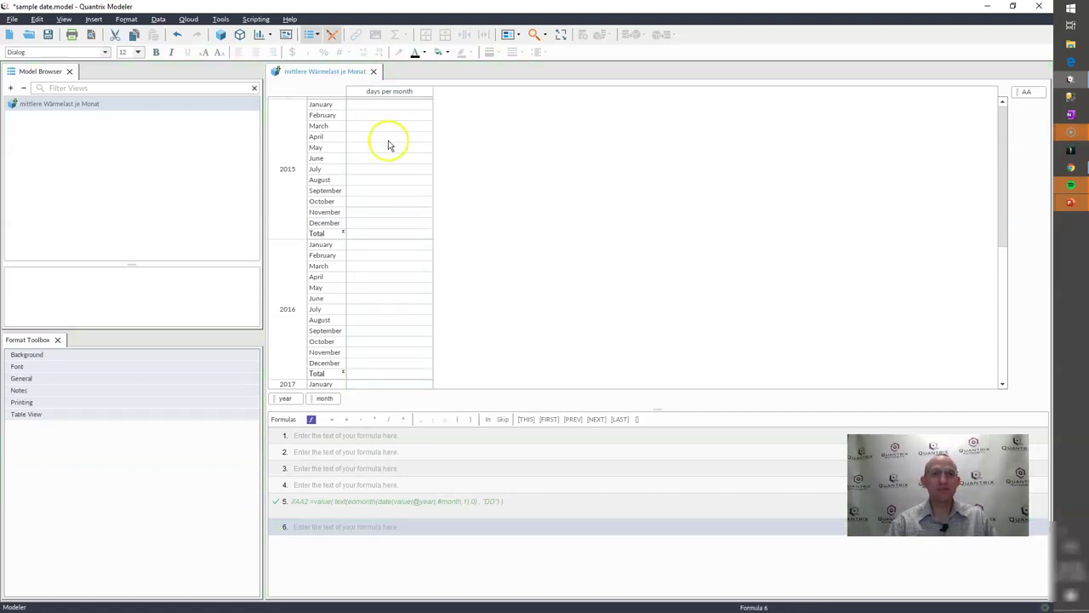
pyautogui.click(337, 437)
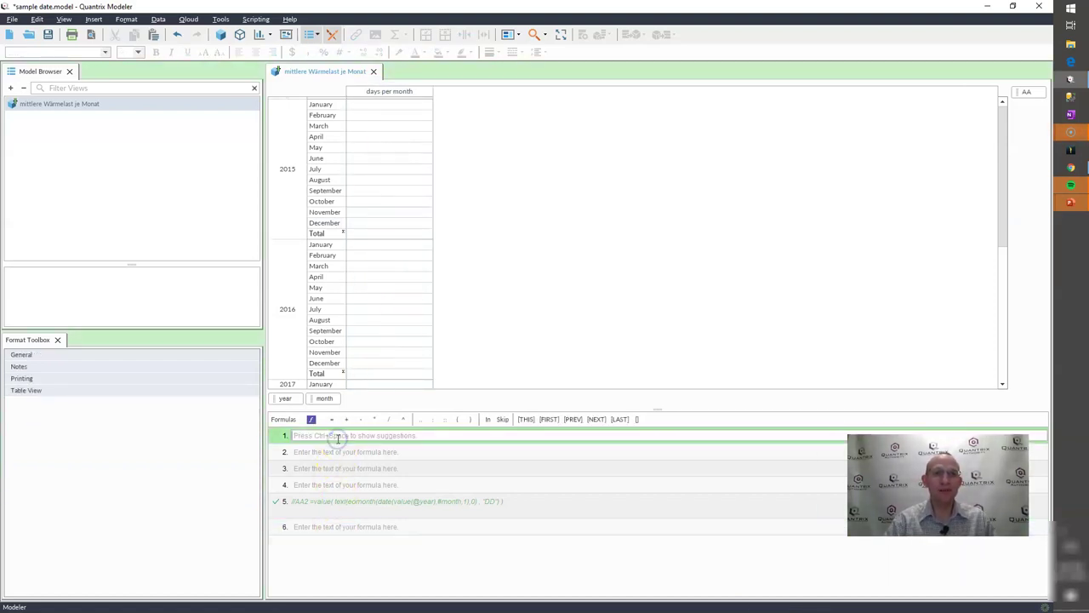
pyautogui.write('da')
pyautogui.press('Return')
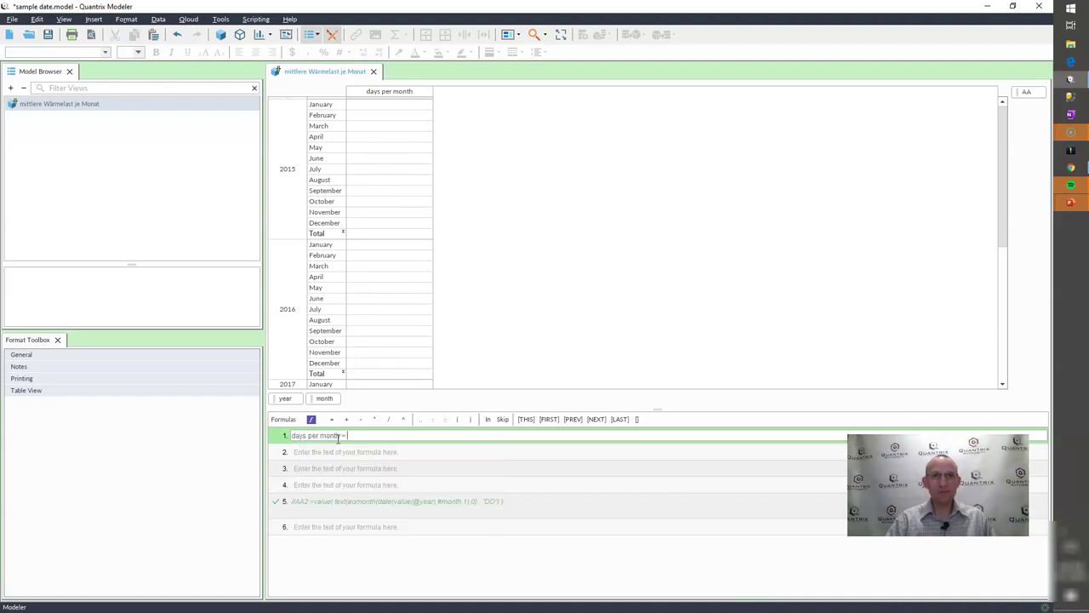
pyautogui.write('= eo')
pyautogui.press('Return')
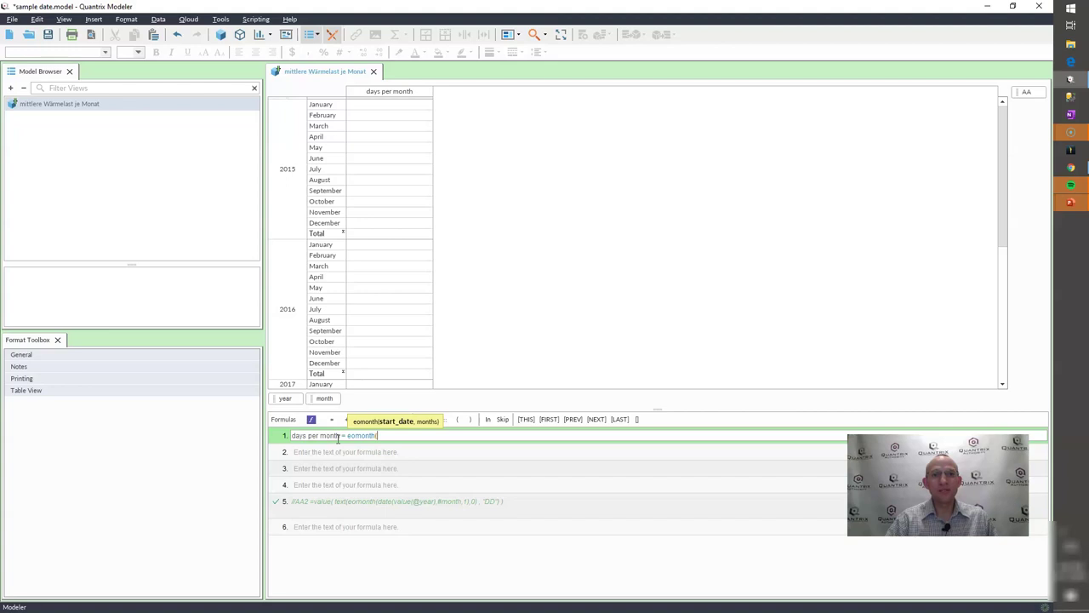
pyautogui.write('date(')
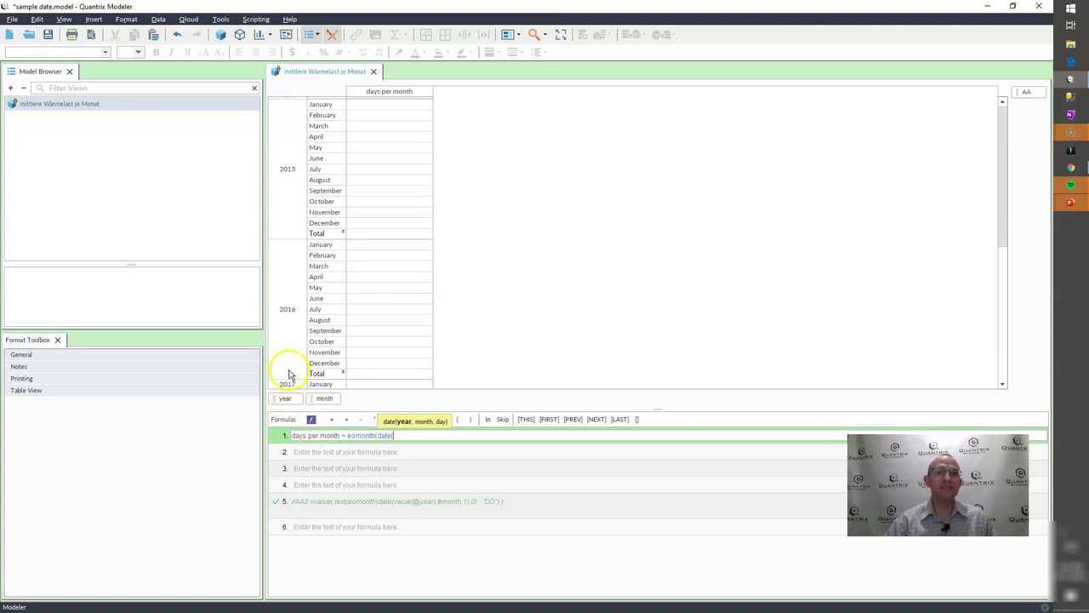
pyautogui.click(286, 399)
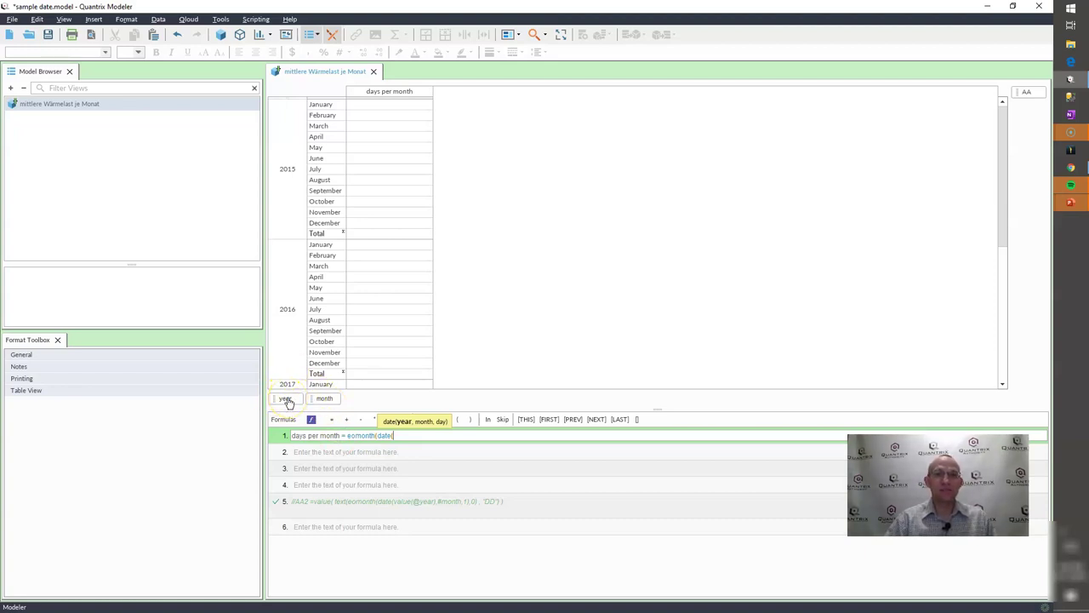
pyautogui.write('@year')
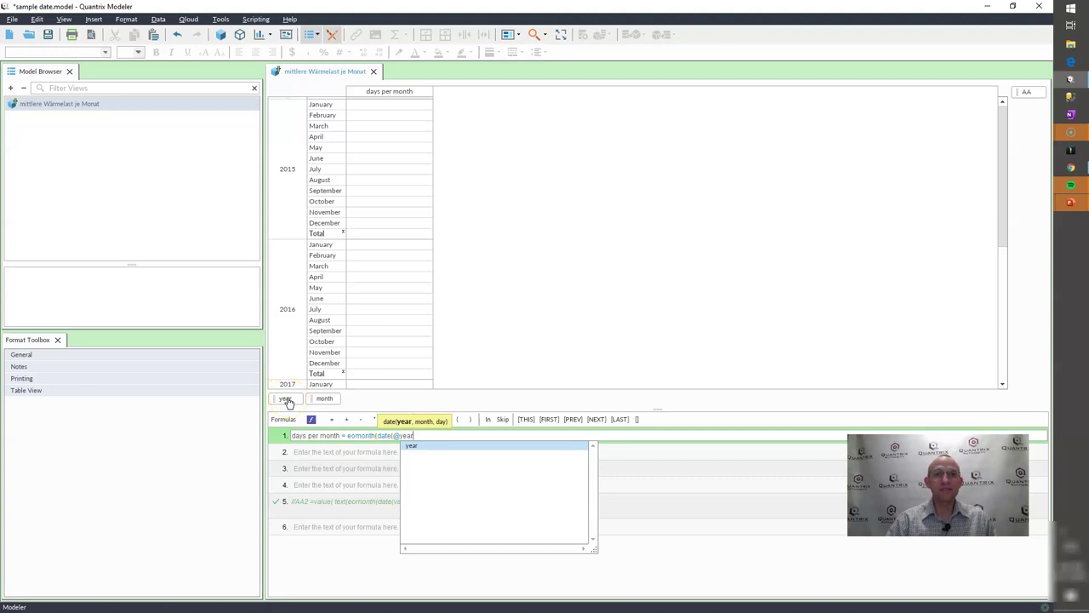
pyautogui.write(',')
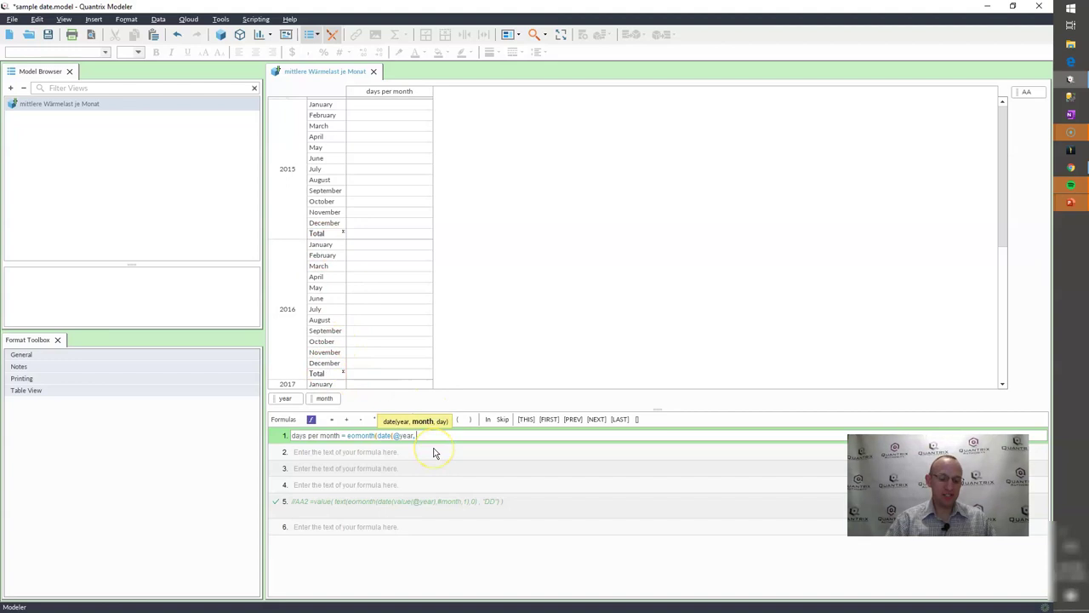
pyautogui.write('#')
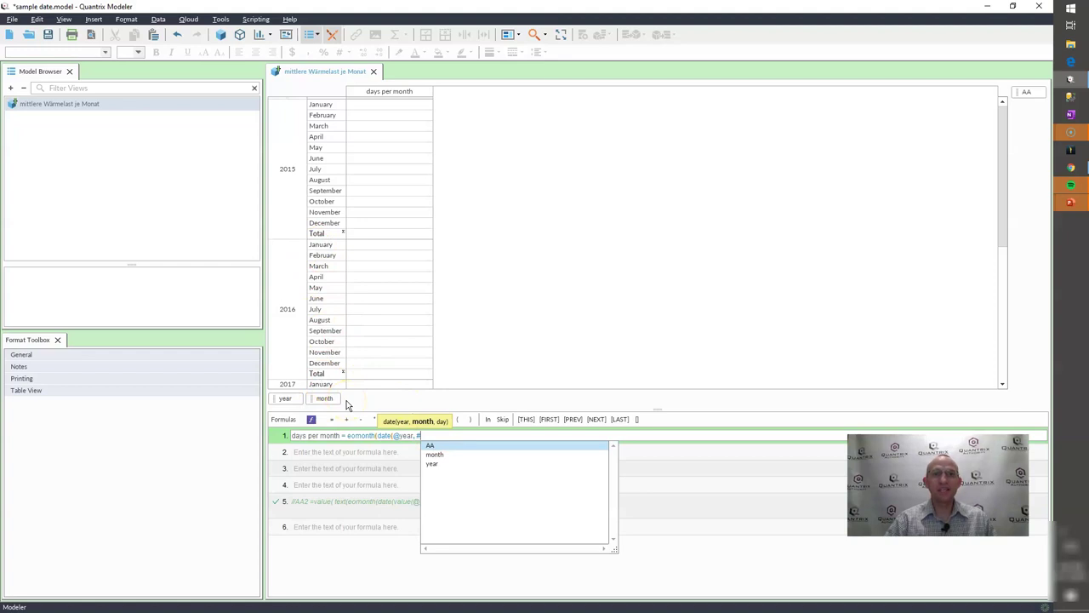
pyautogui.write('Mon')
pyautogui.press('Return')
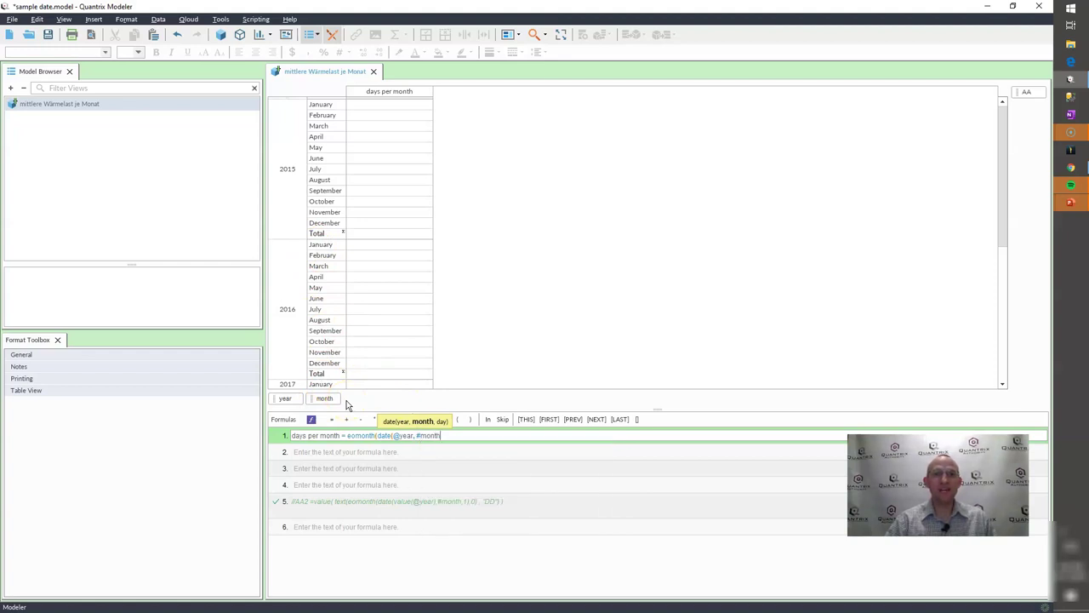
pyautogui.write(', ')
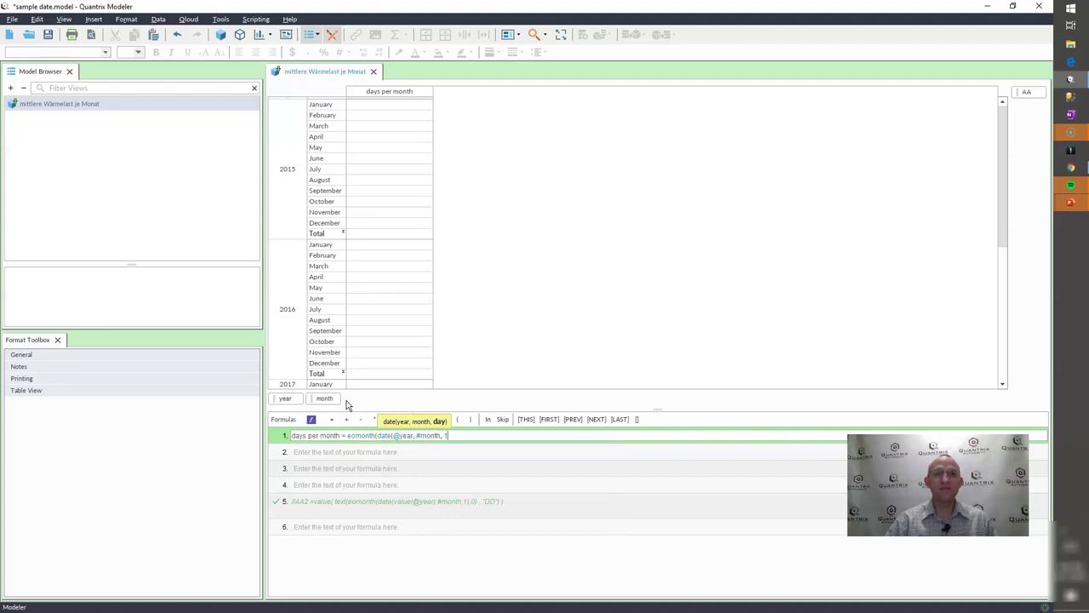
pyautogui.write('1)')
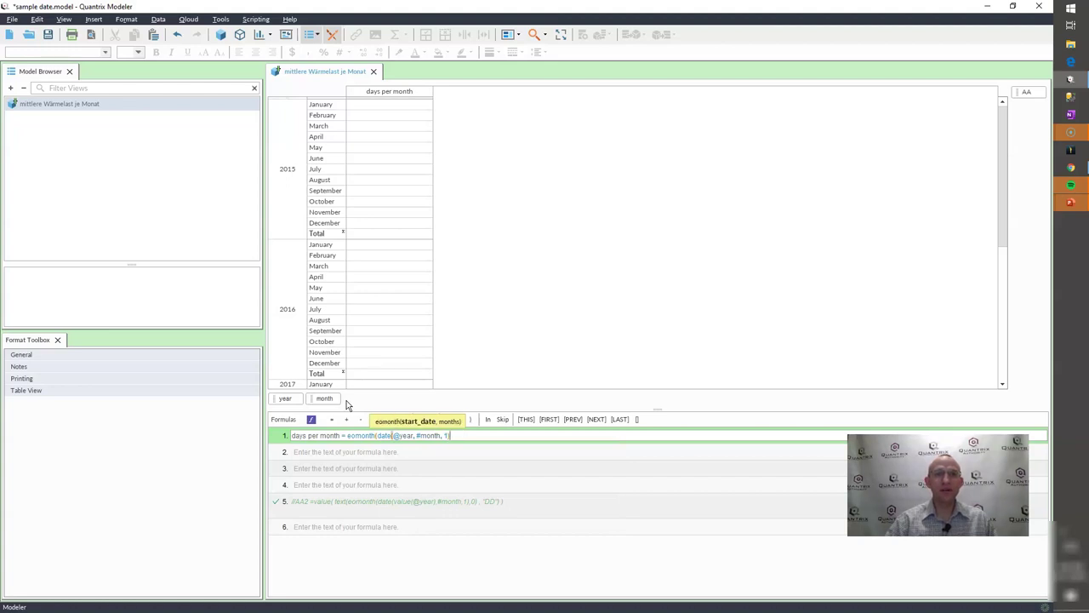
pyautogui.write(',')
pyautogui.write('0)')
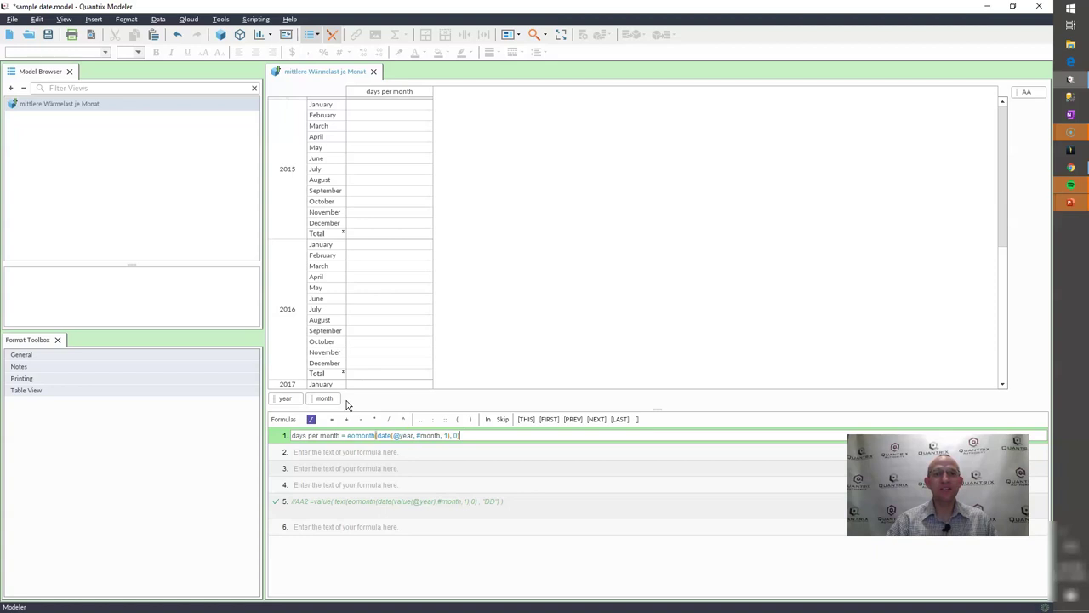
pyautogui.press('Return')
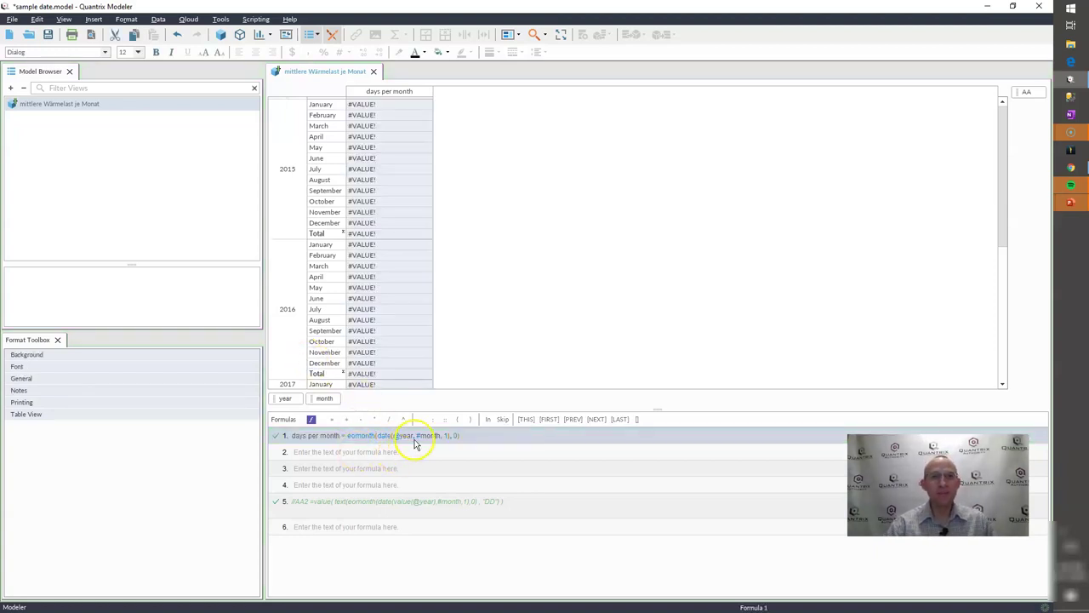
# Trace the dependencies of the 2016 March days per month cell and enlarge the formula area.
pyautogui.click(388, 272)
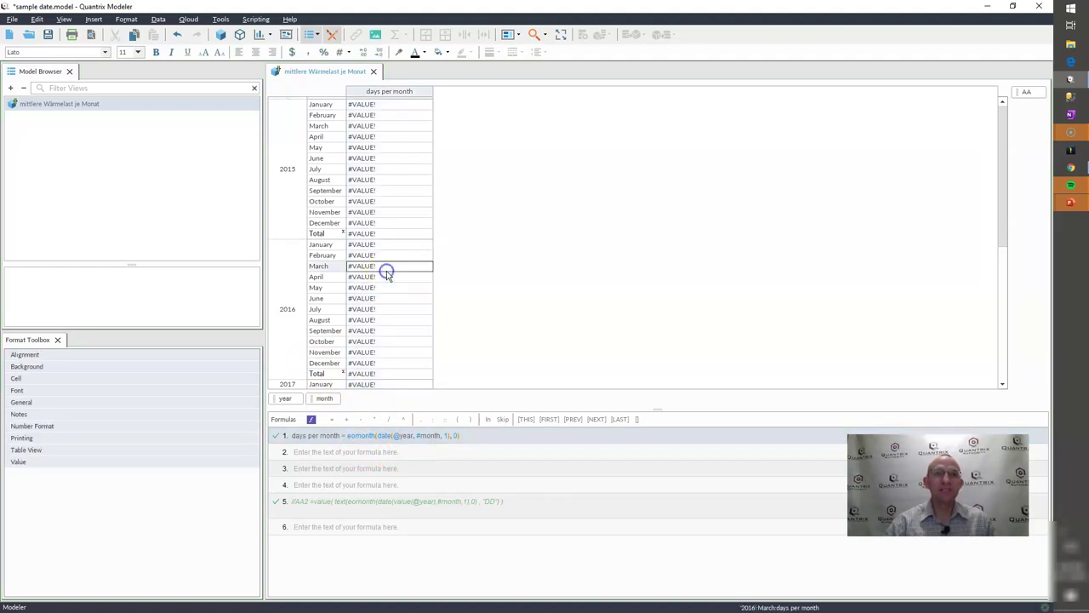
pyautogui.hotkey('ctrl', 'shift', 'd')
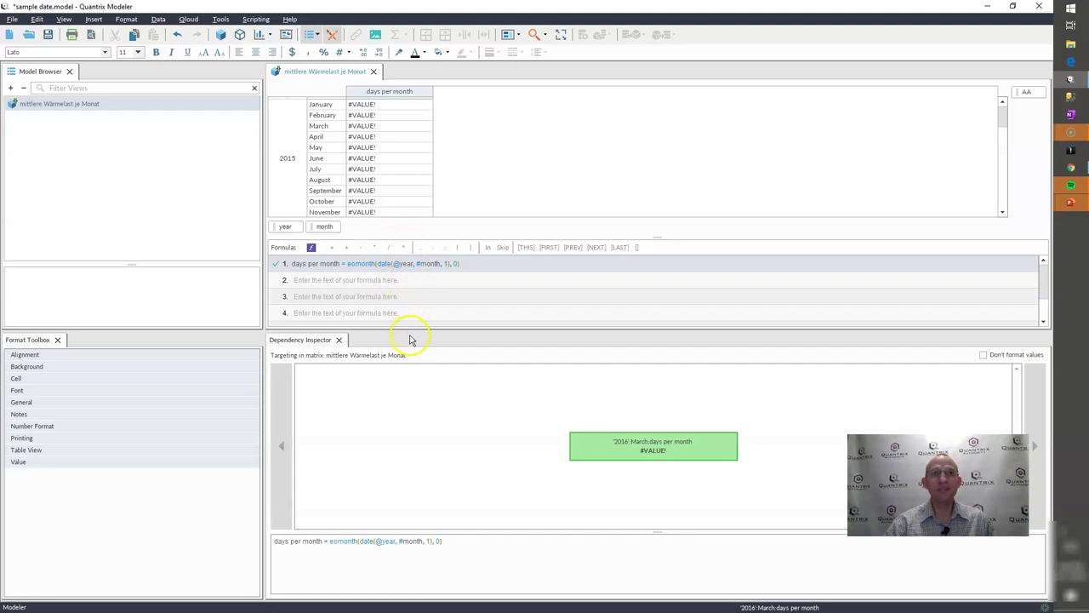
pyautogui.moveTo(408, 330); pyautogui.dragTo(409, 386)
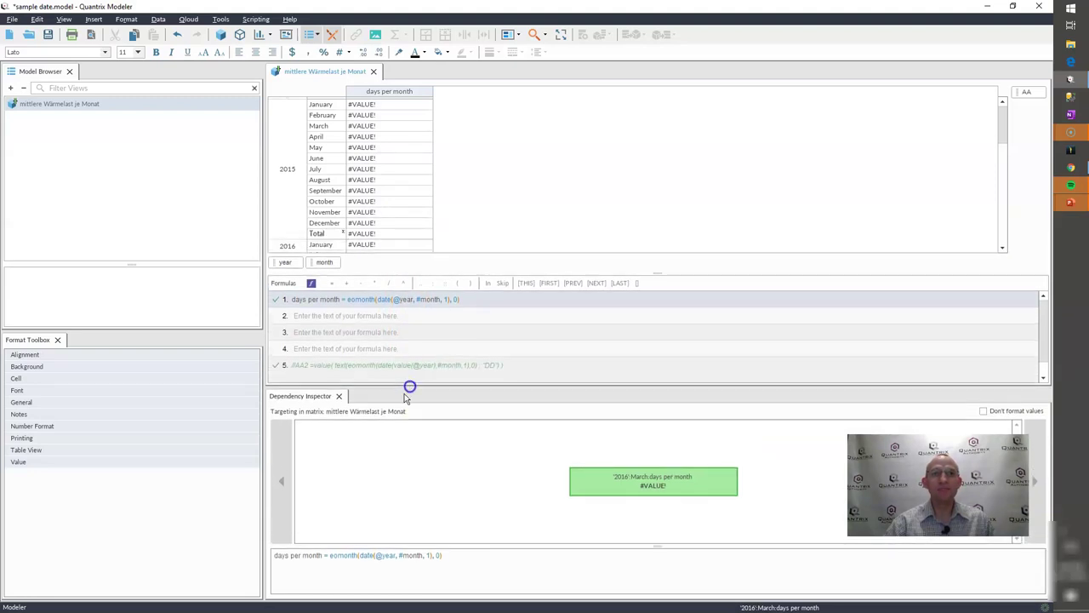
pyautogui.click(367, 558)
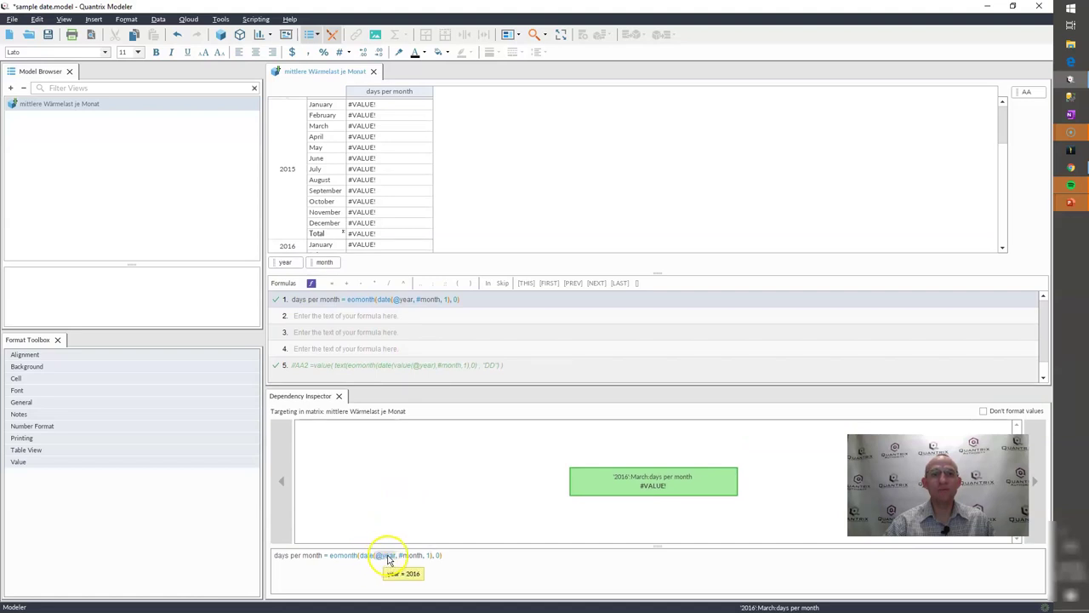
pyautogui.click(368, 558)
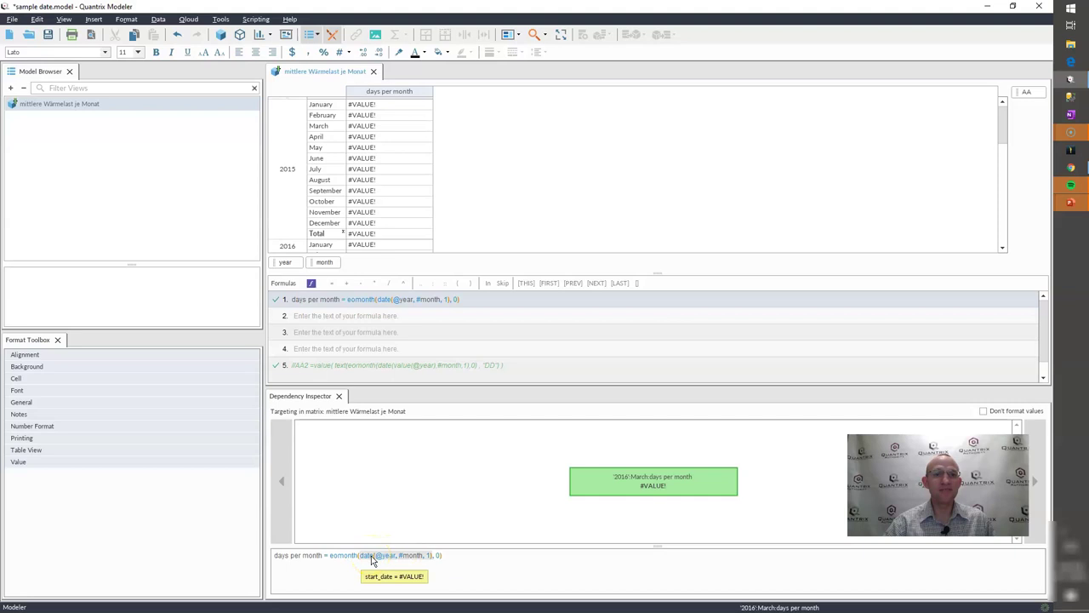
pyautogui.click(371, 559)
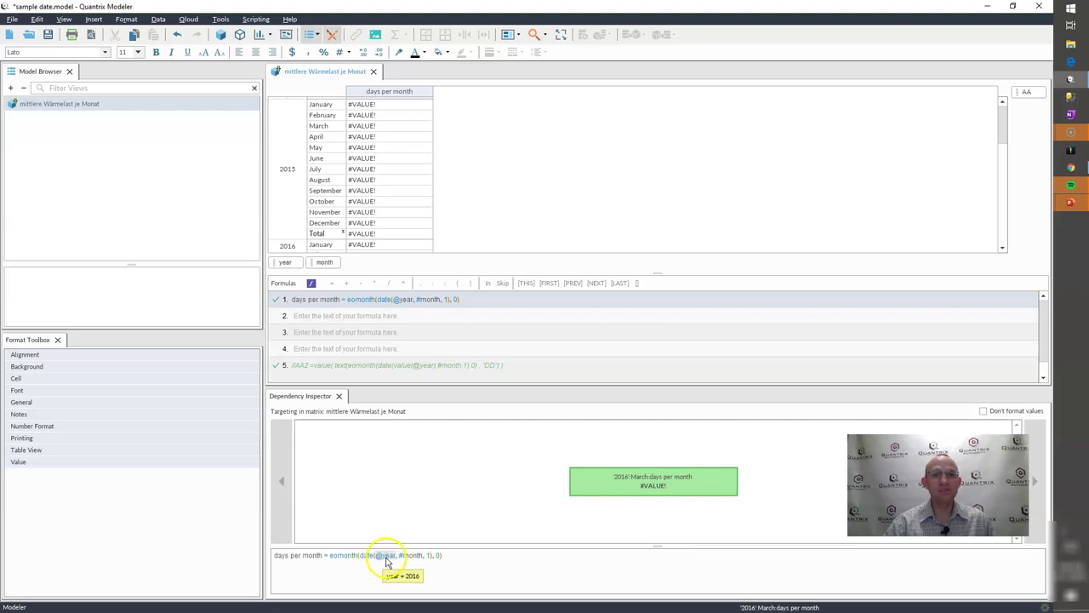
pyautogui.moveTo(414, 558)
pyautogui.moveTo(381, 561)
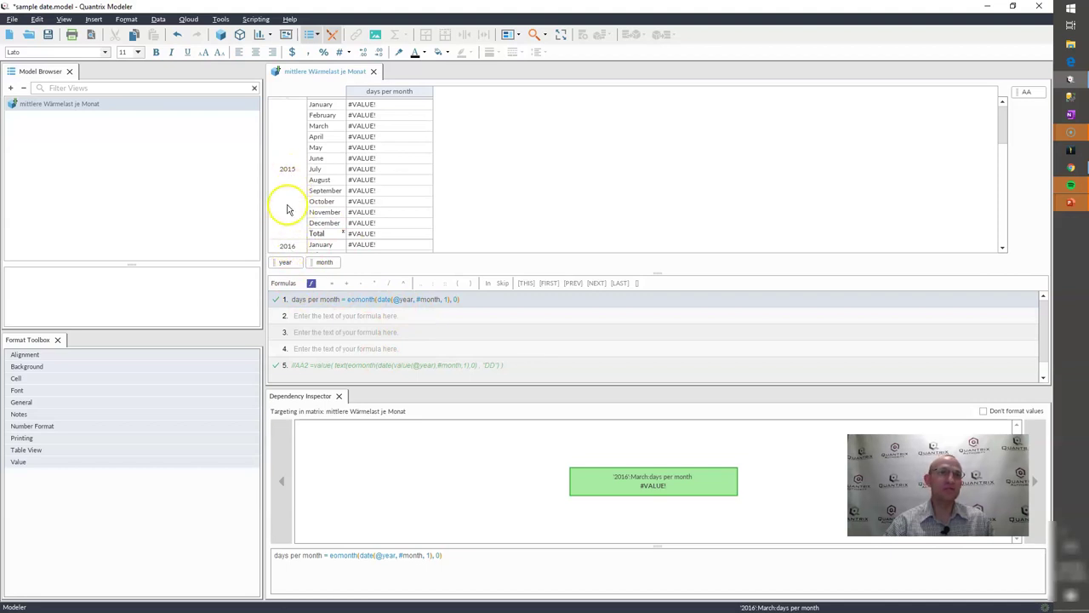
pyautogui.click(393, 299)
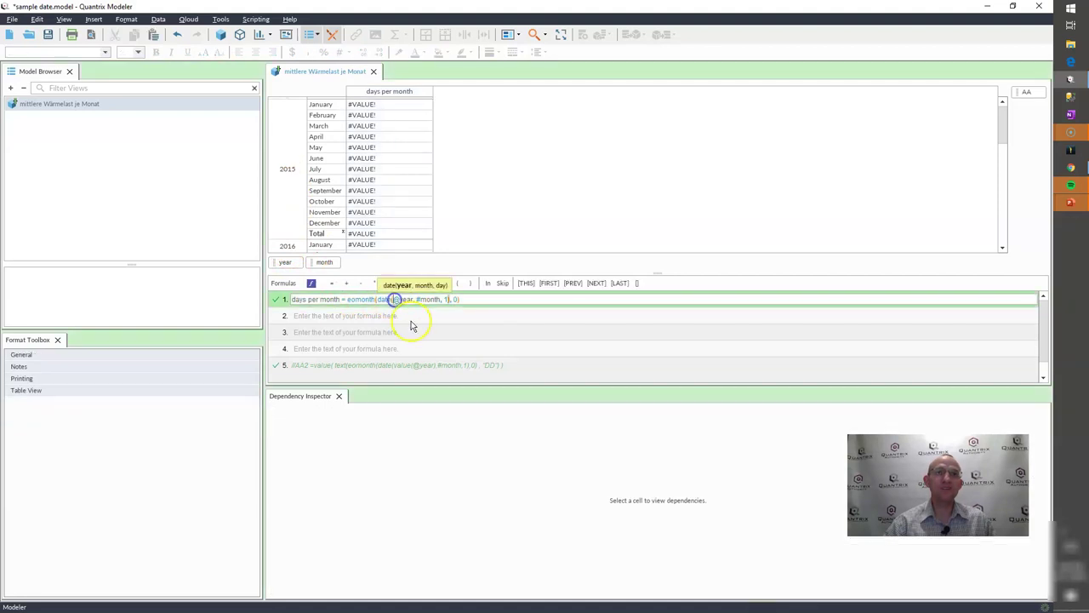
pyautogui.write('value(')
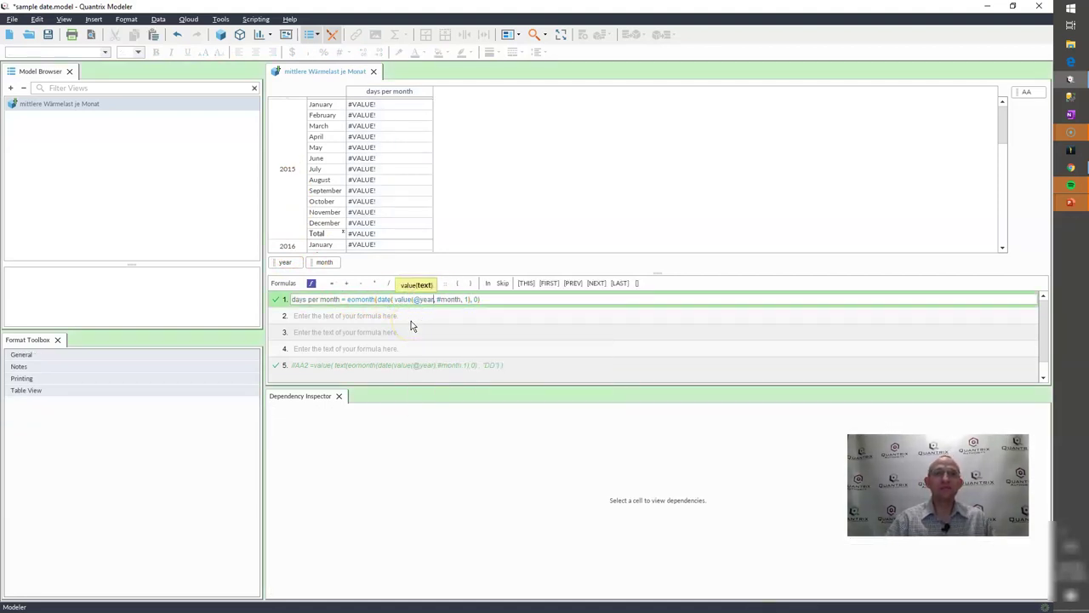
pyautogui.press('Right')
pyautogui.press('Right')
pyautogui.press('Right')
pyautogui.press('Right')
pyautogui.press('Right')
pyautogui.write(')')
pyautogui.press('Return')
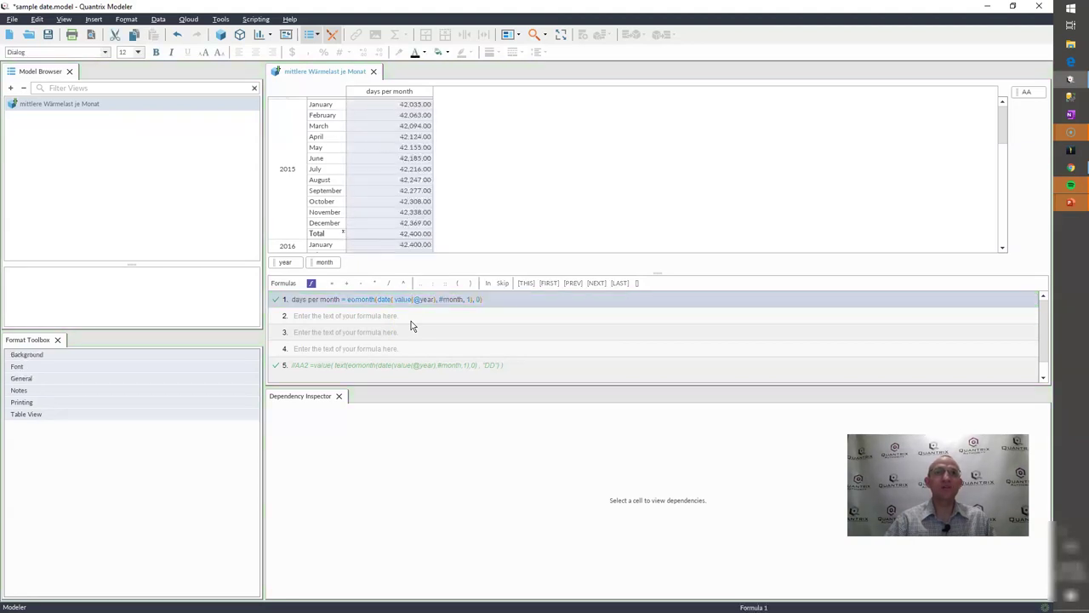
# Check the new serial results and give the days per month column comma style.
pyautogui.click(413, 202)
pyautogui.click(407, 136)
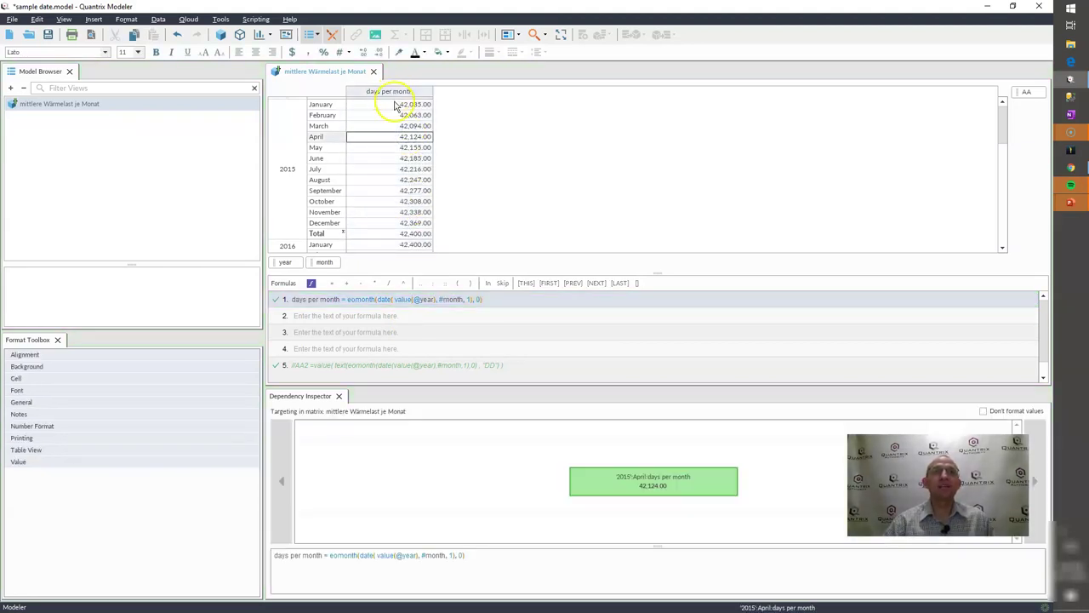
pyautogui.click(402, 106)
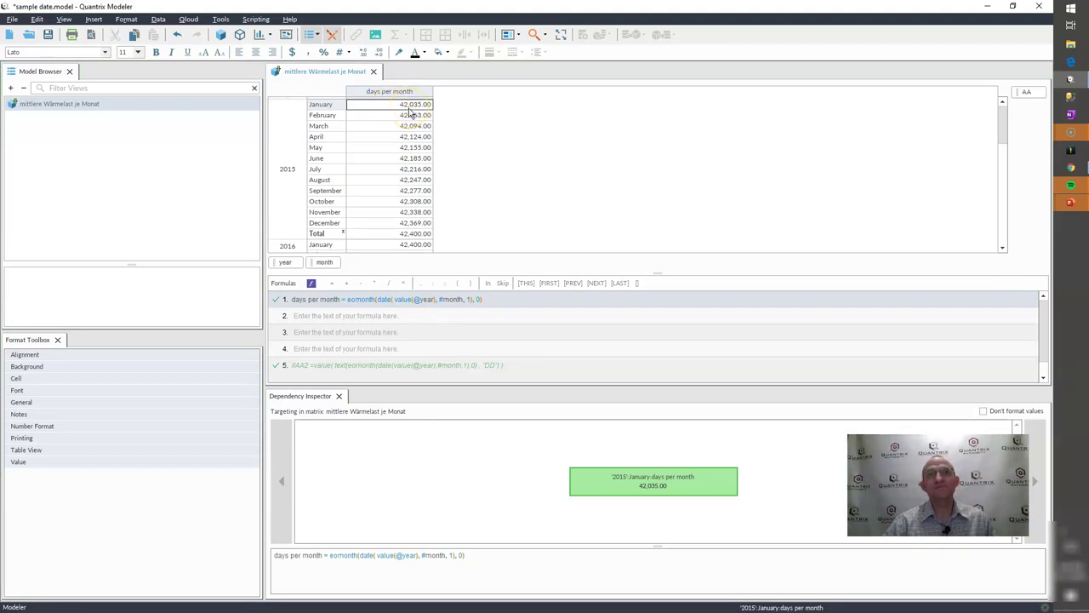
pyautogui.click(417, 108)
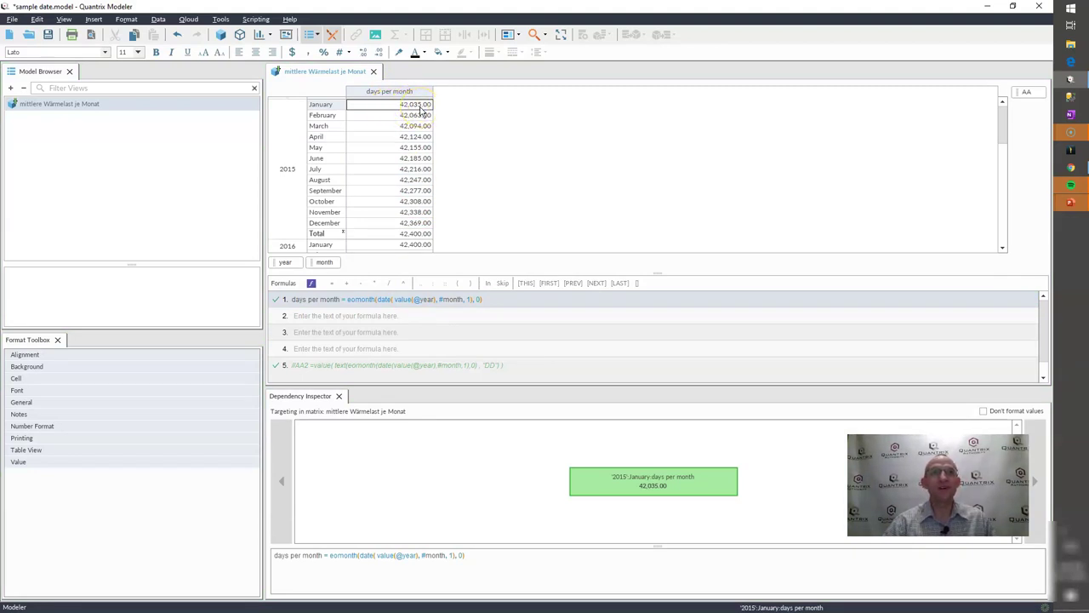
pyautogui.click(345, 112)
pyautogui.click(377, 91)
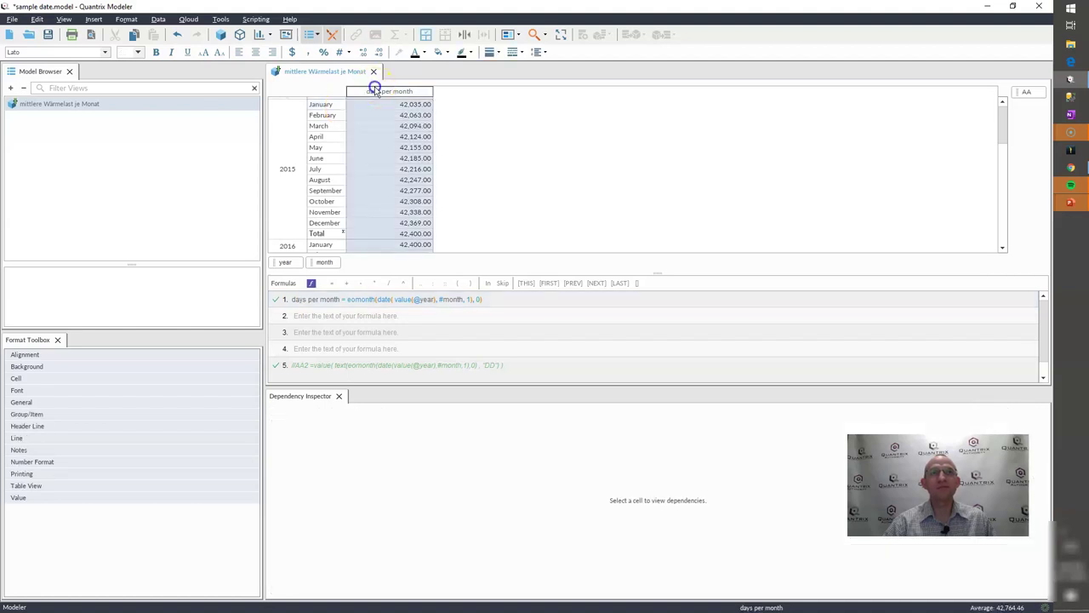
pyautogui.click(308, 52)
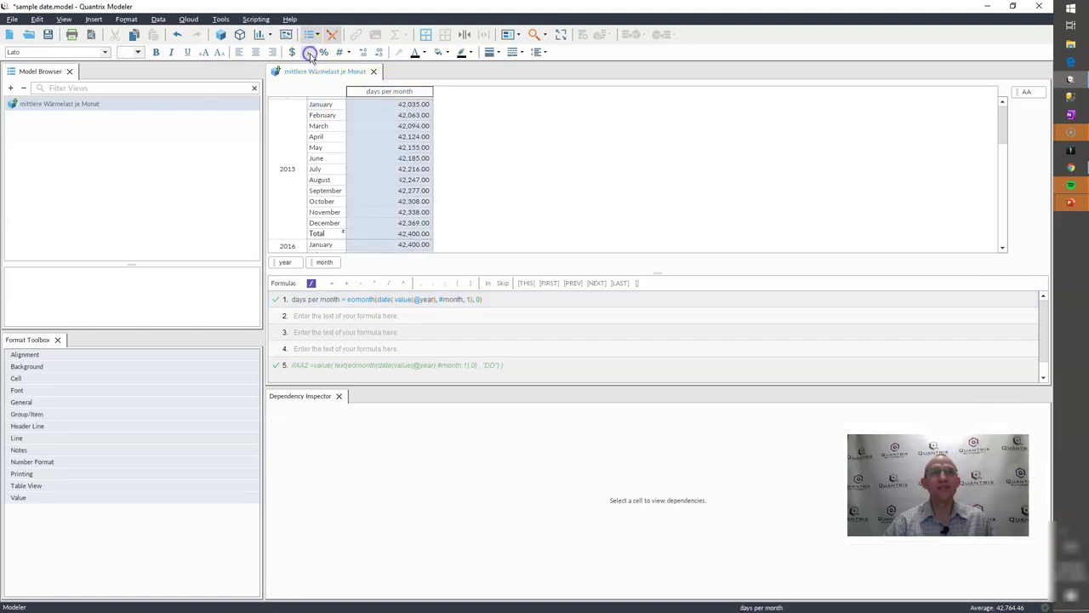
# Format the days per month column with the first Date/Time format.
pyautogui.click(351, 53)
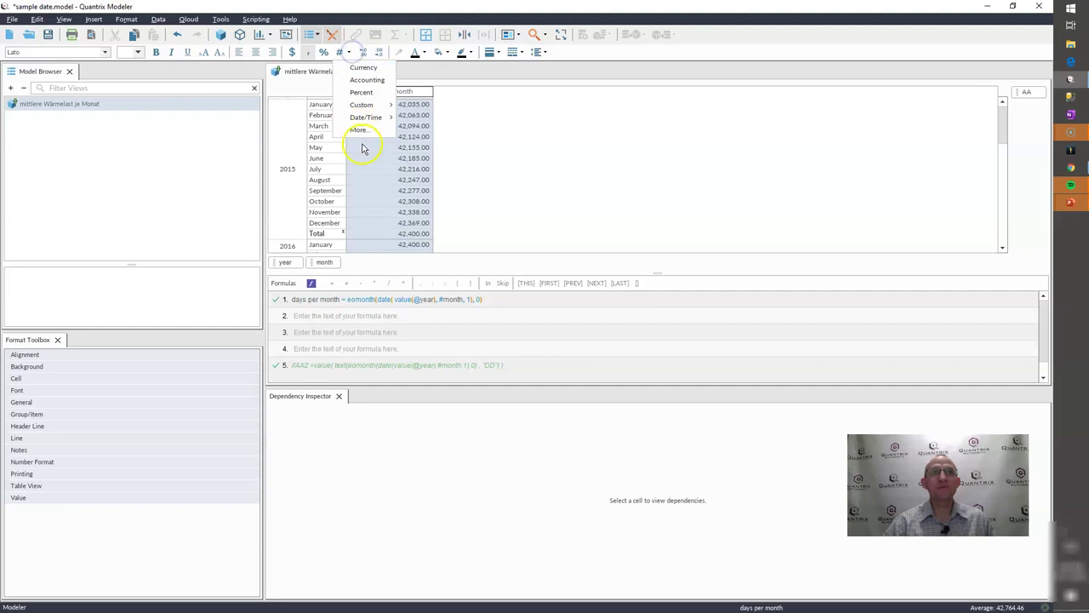
pyautogui.moveTo(374, 117)
pyautogui.click(417, 119)
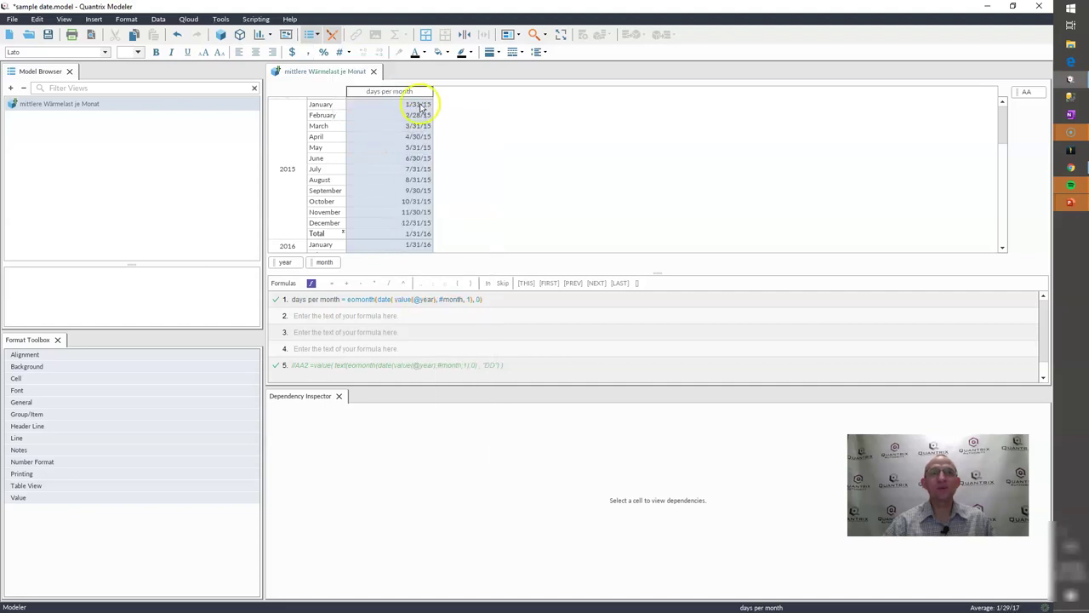
# Check the January–December 2015 month-end dates, such as 1/31/15 and 2/28/15.
pyautogui.click(417, 104)
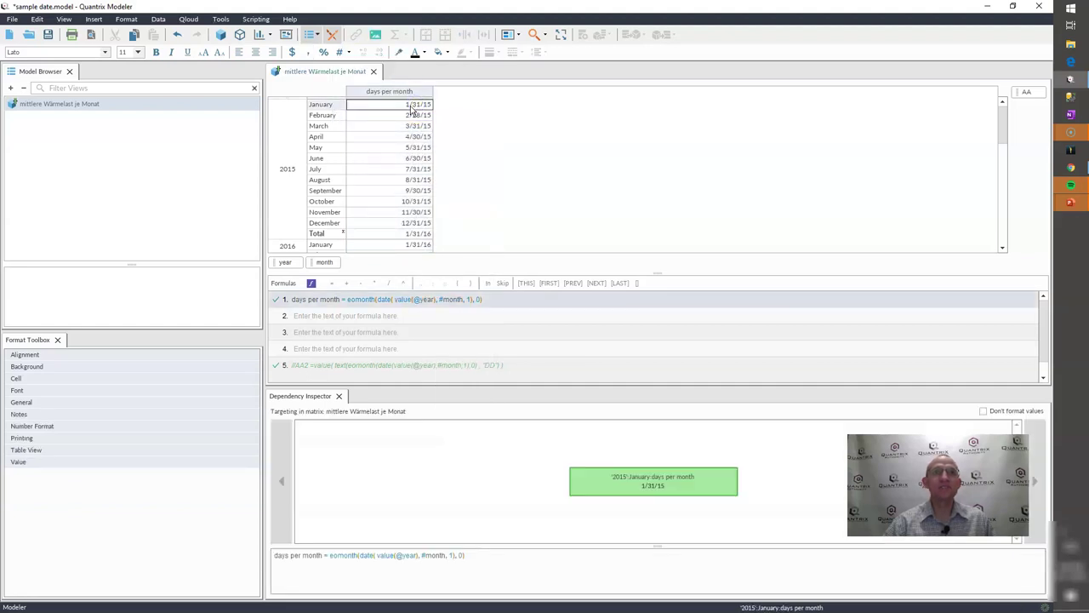
pyautogui.click(417, 117)
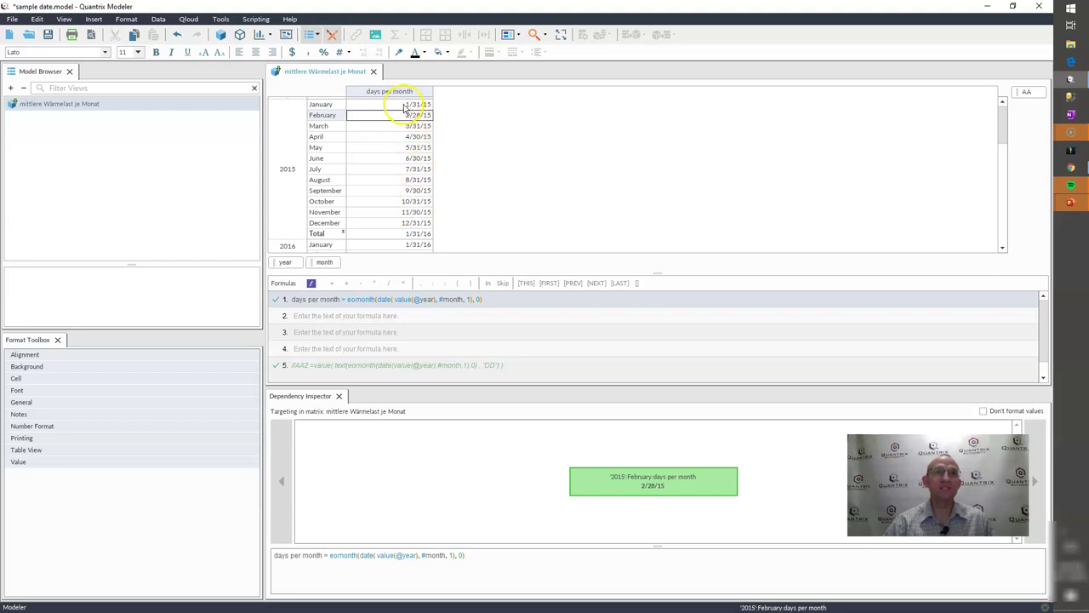
pyautogui.moveTo(415, 106); pyautogui.dragTo(397, 232)
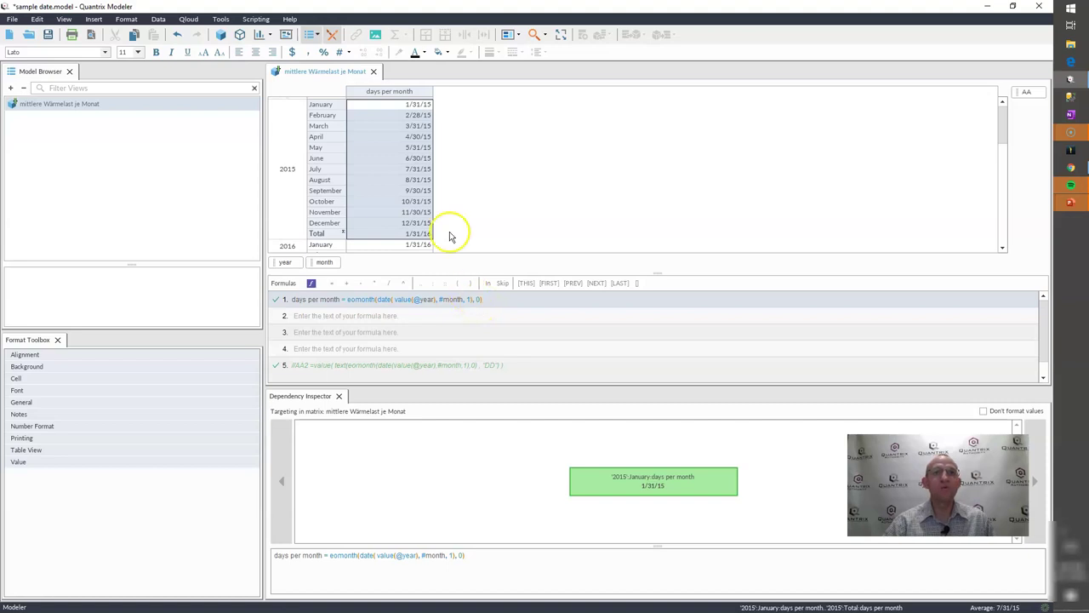
pyautogui.click(417, 113)
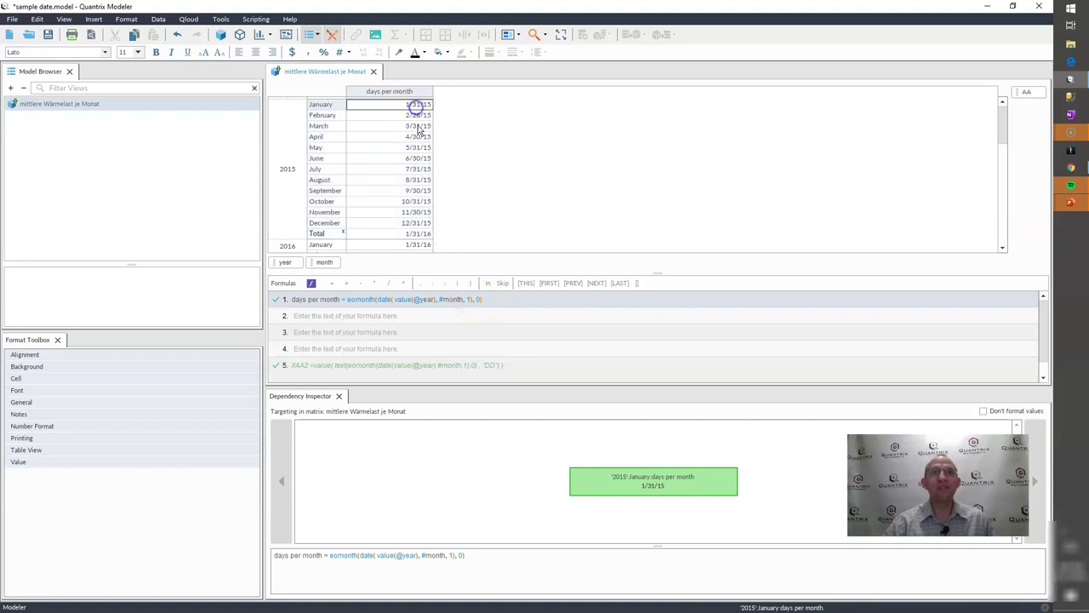
pyautogui.click(415, 125)
pyautogui.click(345, 299)
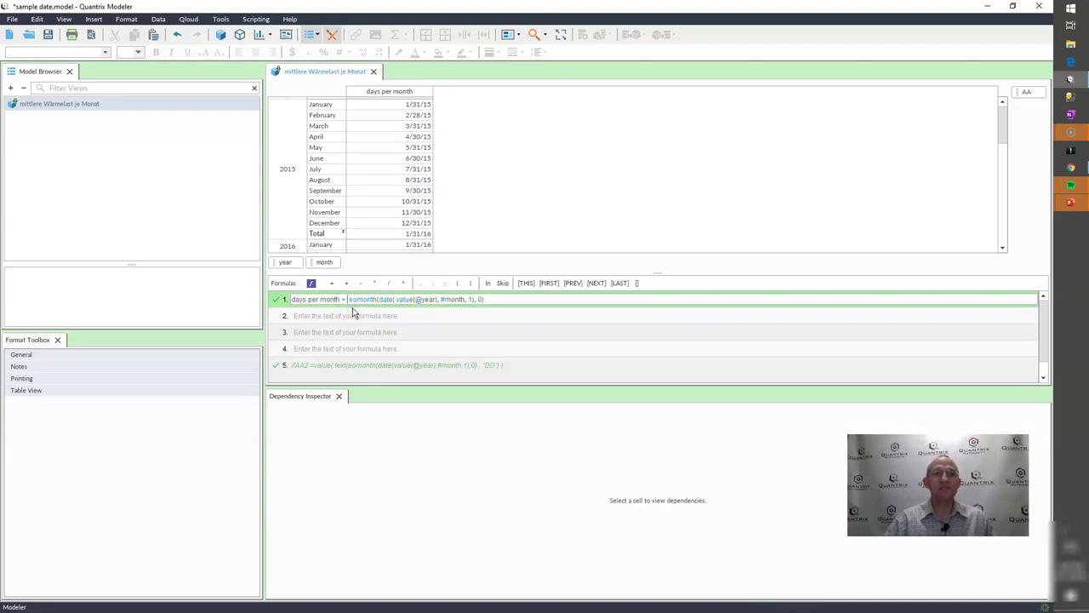
# Wrap the eomonth result in text(..., "DD") so 2015 months show 31, 28, 31….
pyautogui.press('Return')
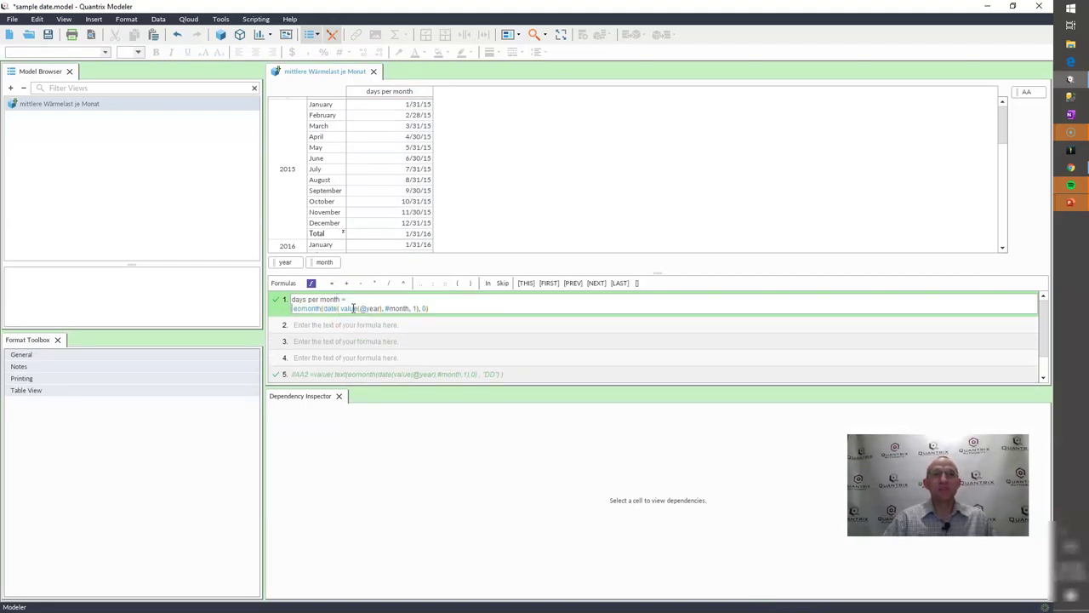
pyautogui.write('text')
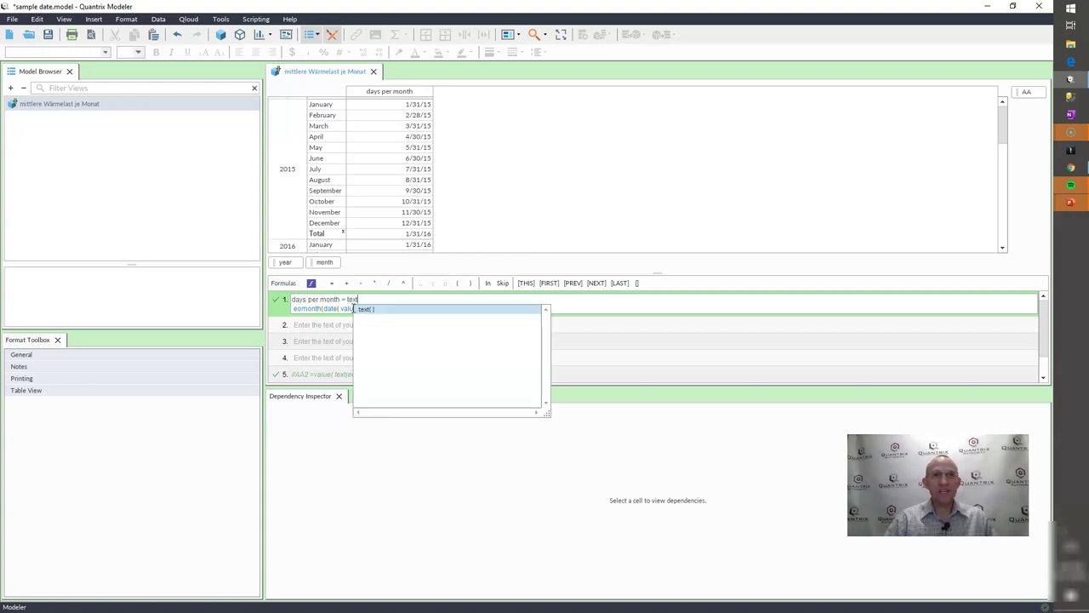
pyautogui.write('(')
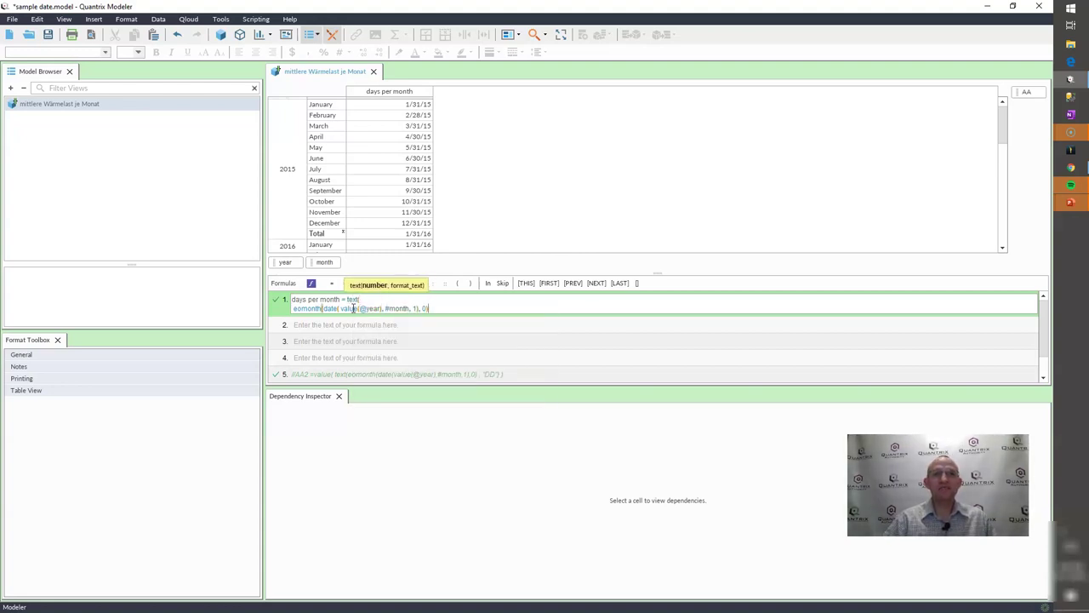
pyautogui.press('Return')
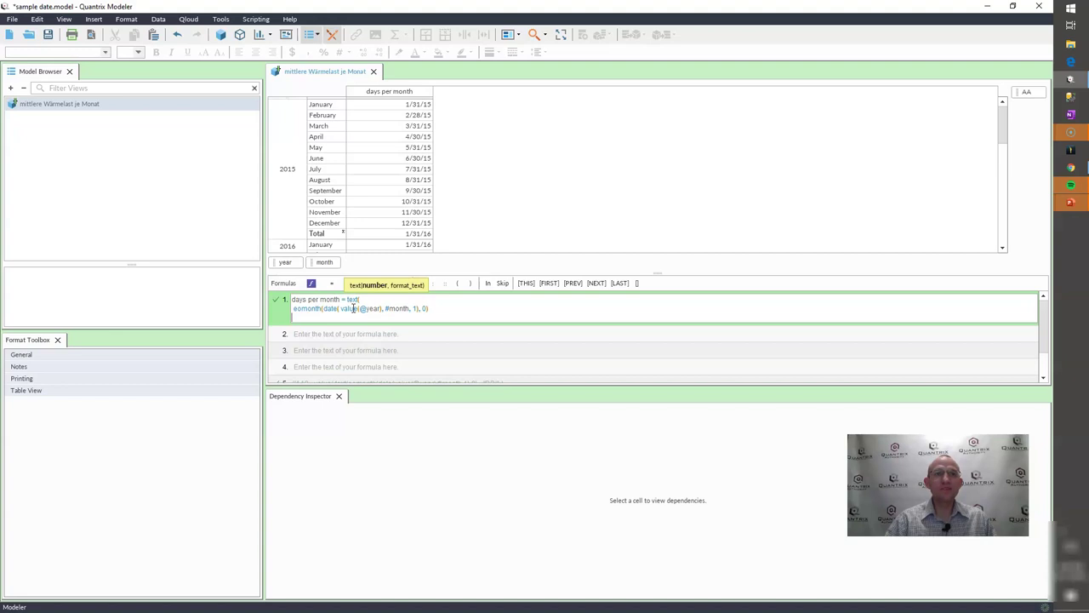
pyautogui.write(', "DD')
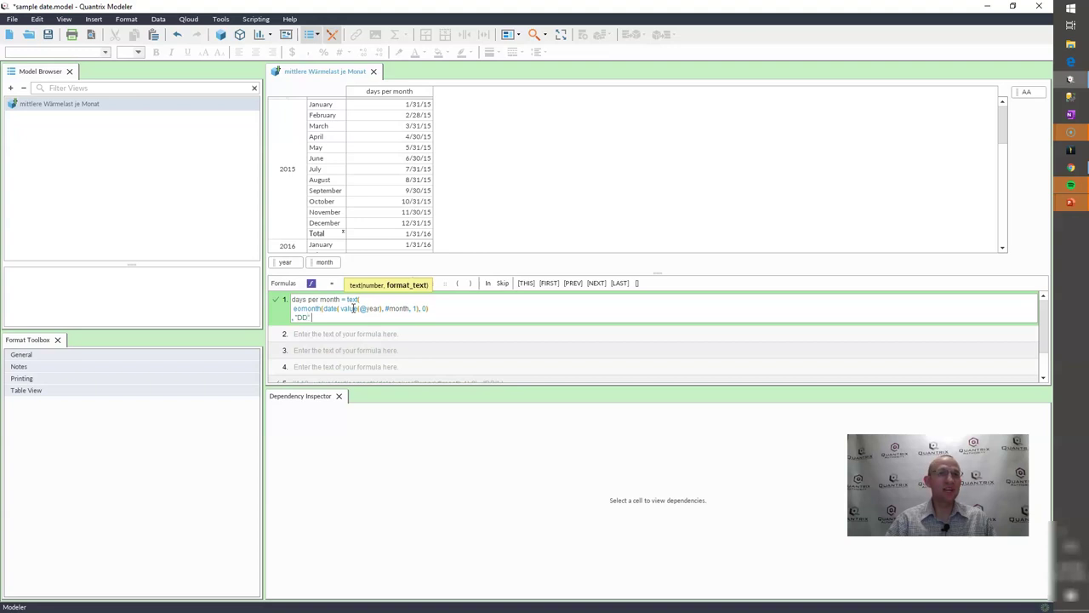
pyautogui.write(')')
pyautogui.press('Return')
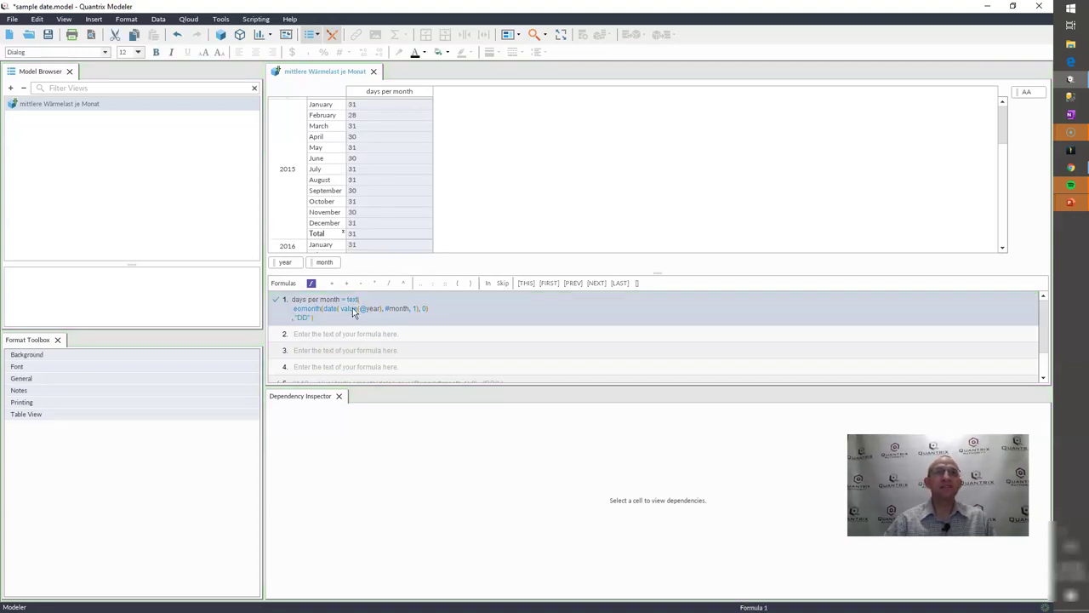
pyautogui.click(354, 105)
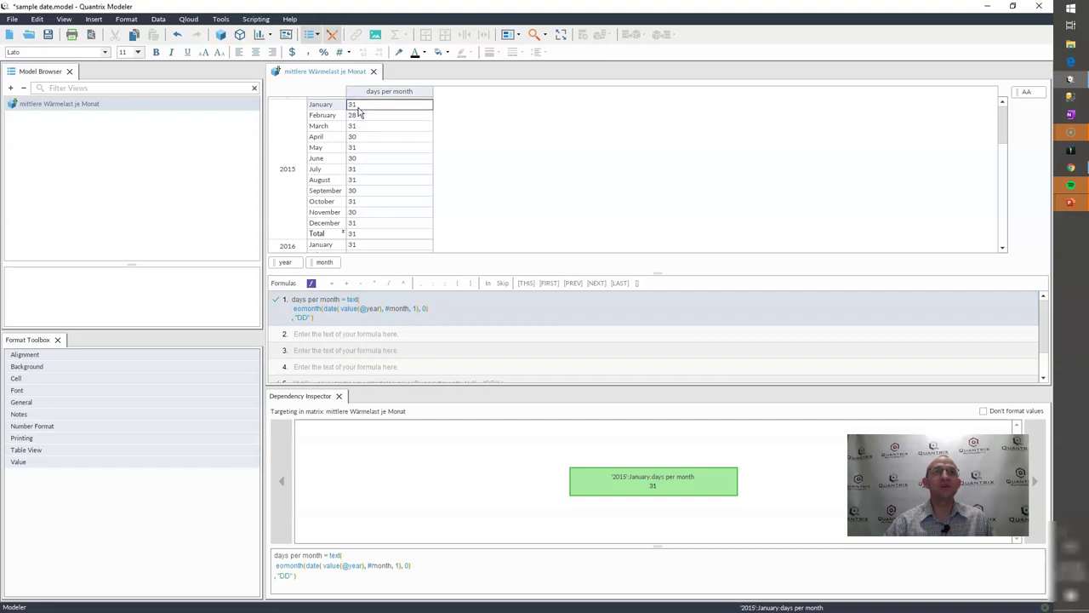
pyautogui.moveTo(355, 105)
pyautogui.mouseDown()
pyautogui.moveTo(348, 231)
pyautogui.moveTo(360, 103)
pyautogui.mouseUp()
# Wrap the text(...) expression in value() so the formula returns numbers.
pyautogui.click(439, 309)
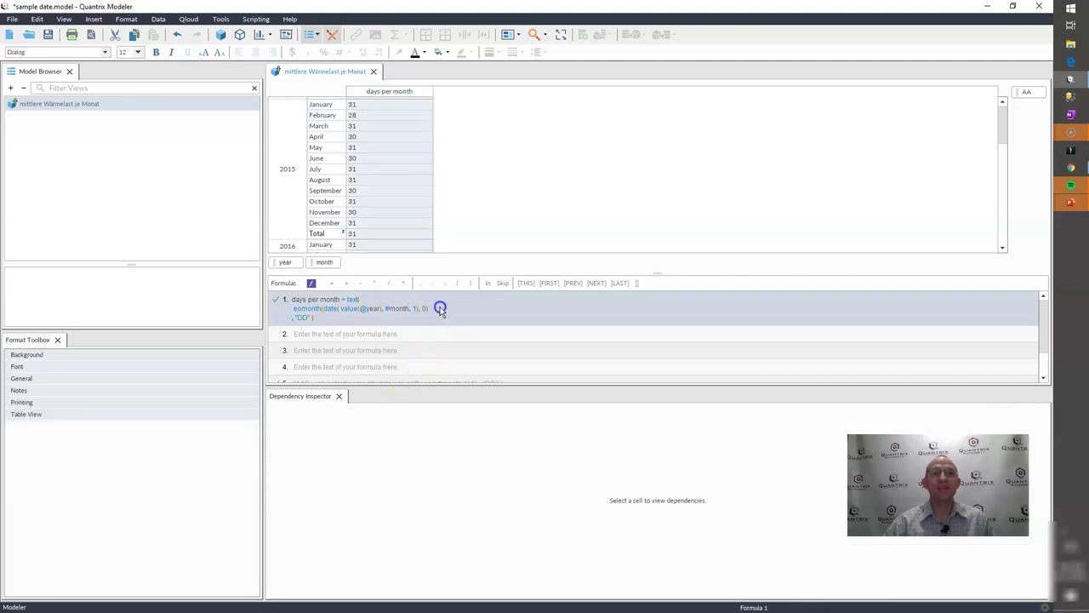
pyautogui.click(347, 299)
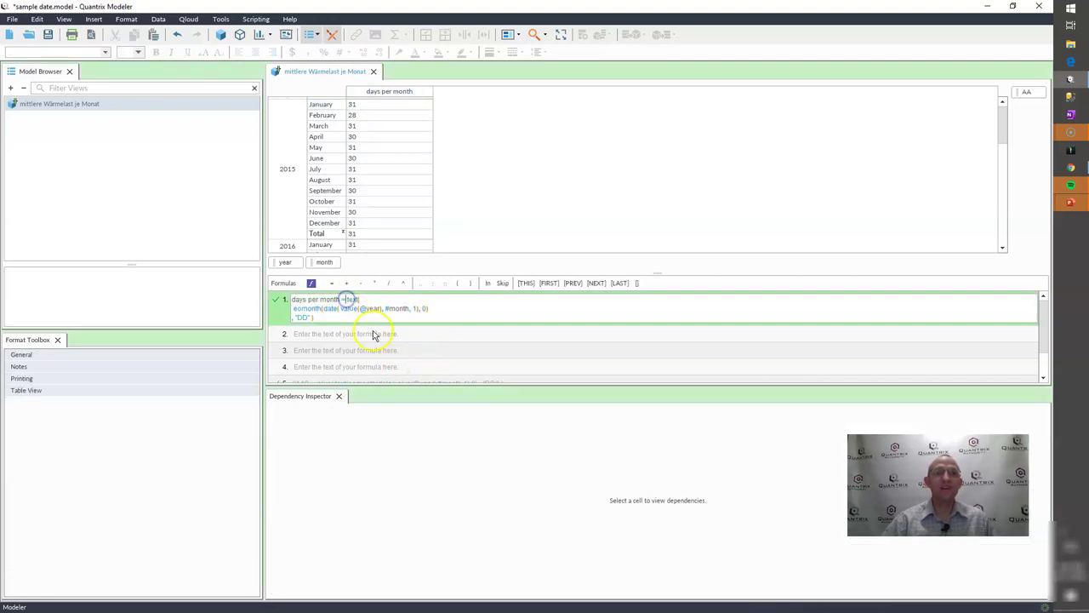
pyautogui.press('Return')
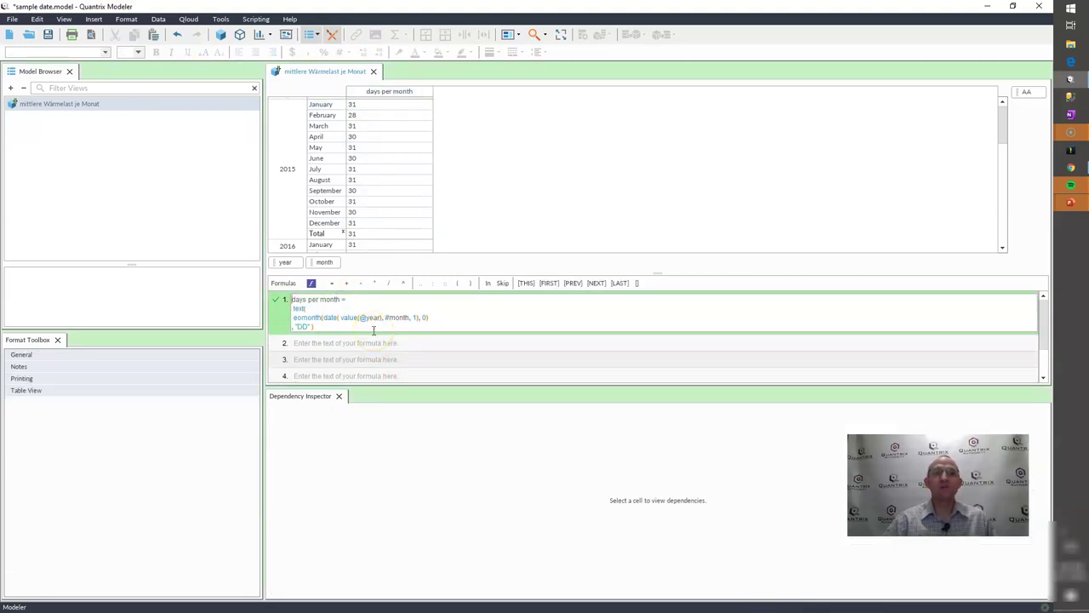
pyautogui.write('value(')
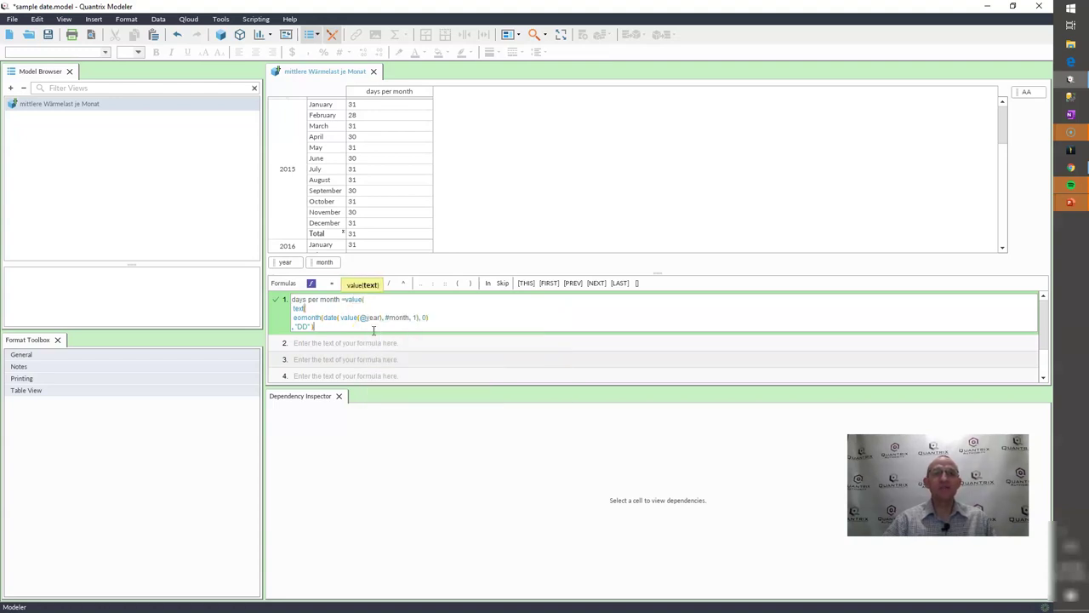
pyautogui.hotkey('shift', 'Return')
pyautogui.write(')')
pyautogui.press('Return')
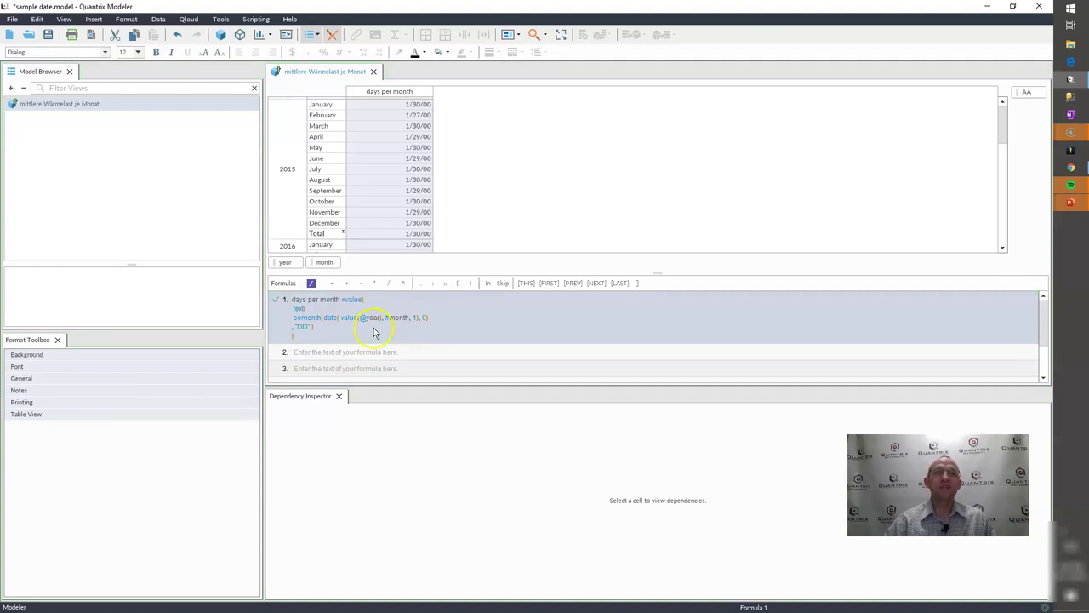
# Apply comma format to the column and check values like 31.00, 28.00, 30.00.
pyautogui.click(407, 91)
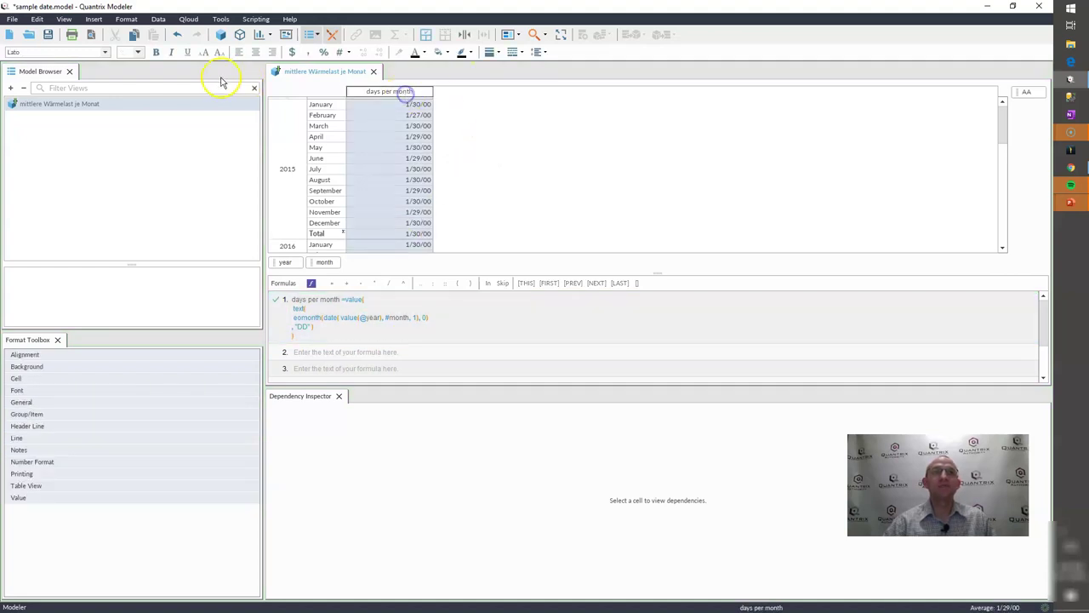
pyautogui.click(309, 56)
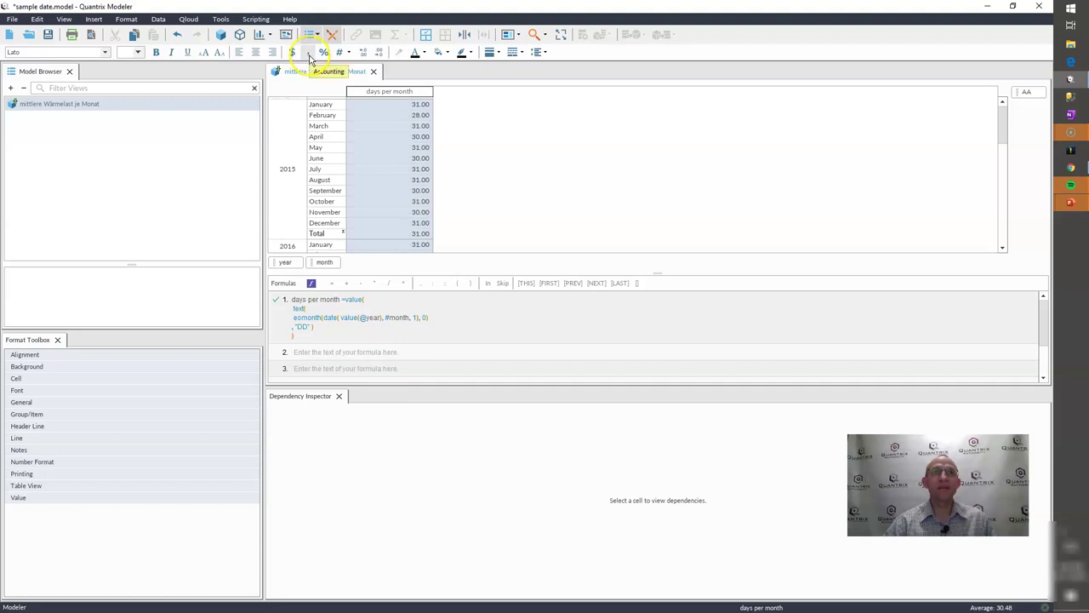
pyautogui.click(417, 105)
pyautogui.click(418, 117)
pyautogui.click(418, 137)
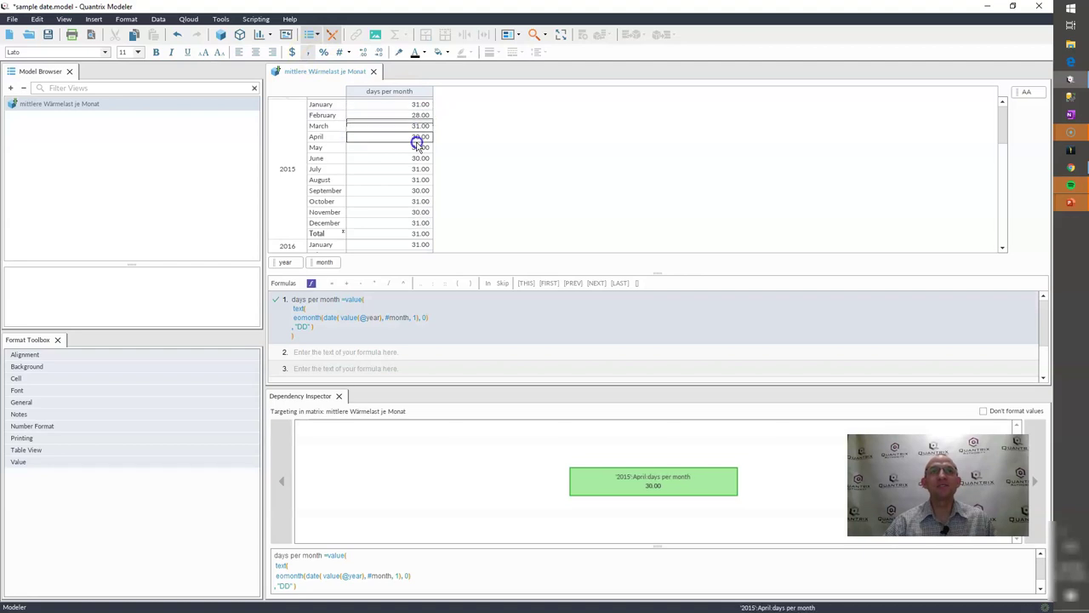
pyautogui.click(418, 105)
pyautogui.click(417, 137)
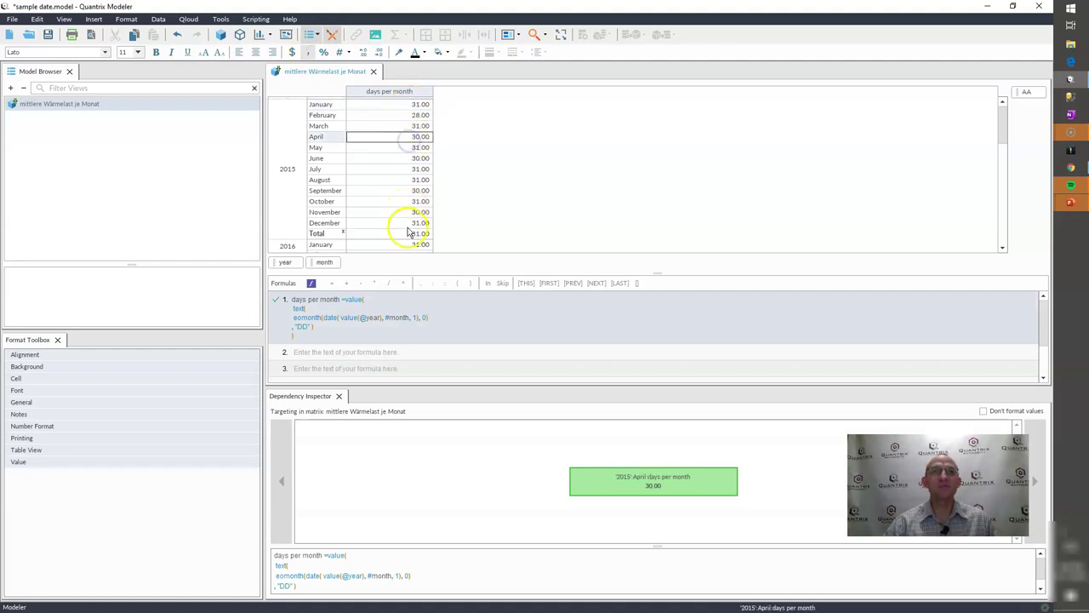
pyautogui.click(409, 222)
pyautogui.click(409, 233)
# End the formula with 'skip Total' and confirm the 2015 Total cell is empty.
pyautogui.click(467, 327)
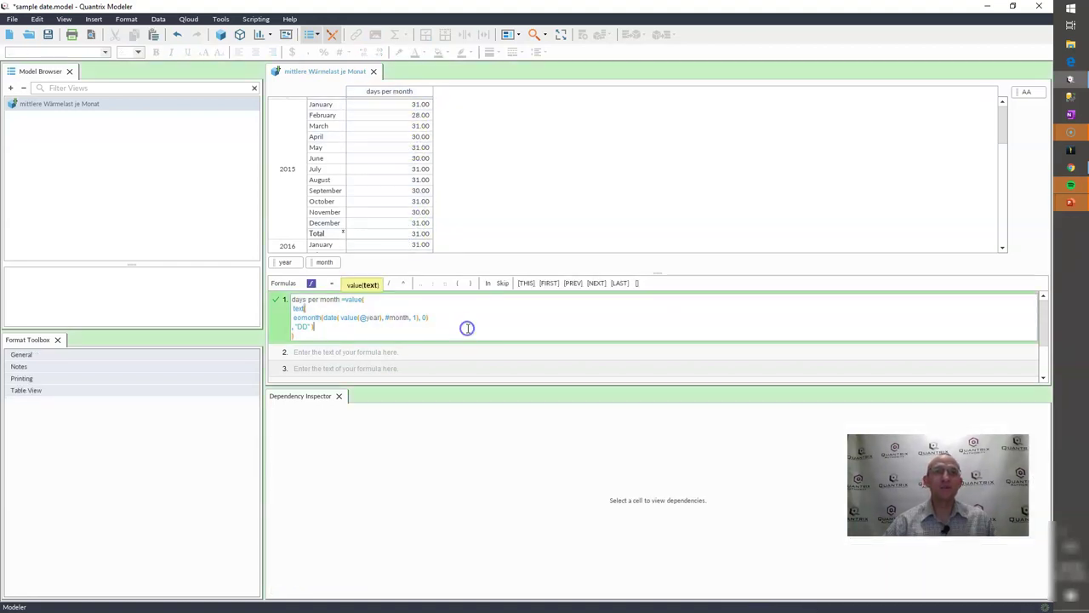
pyautogui.write(')')
pyautogui.press('Return')
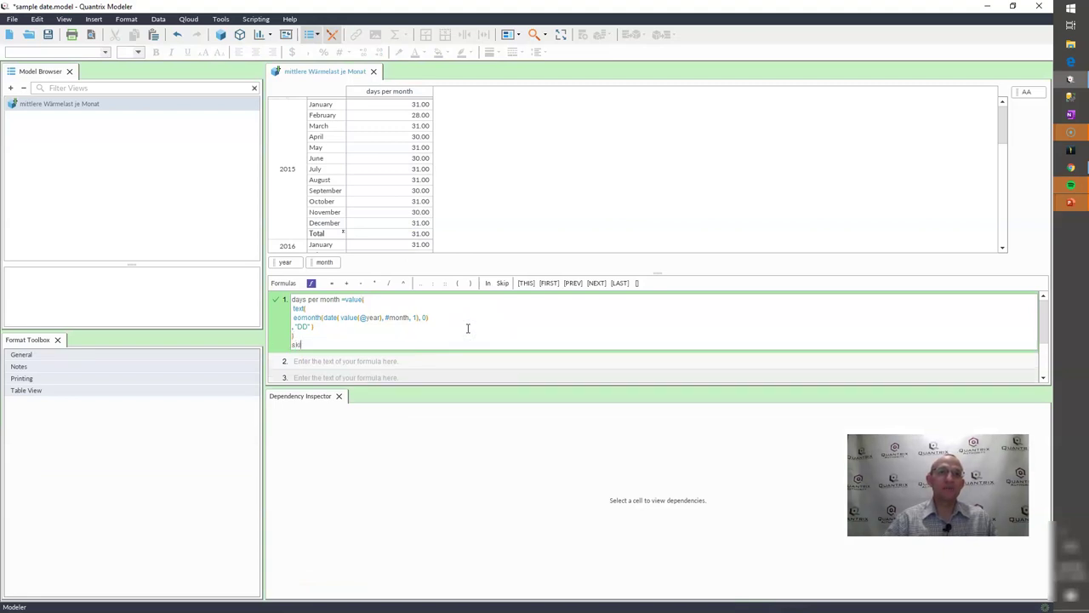
pyautogui.write('skip To')
pyautogui.press('Return')
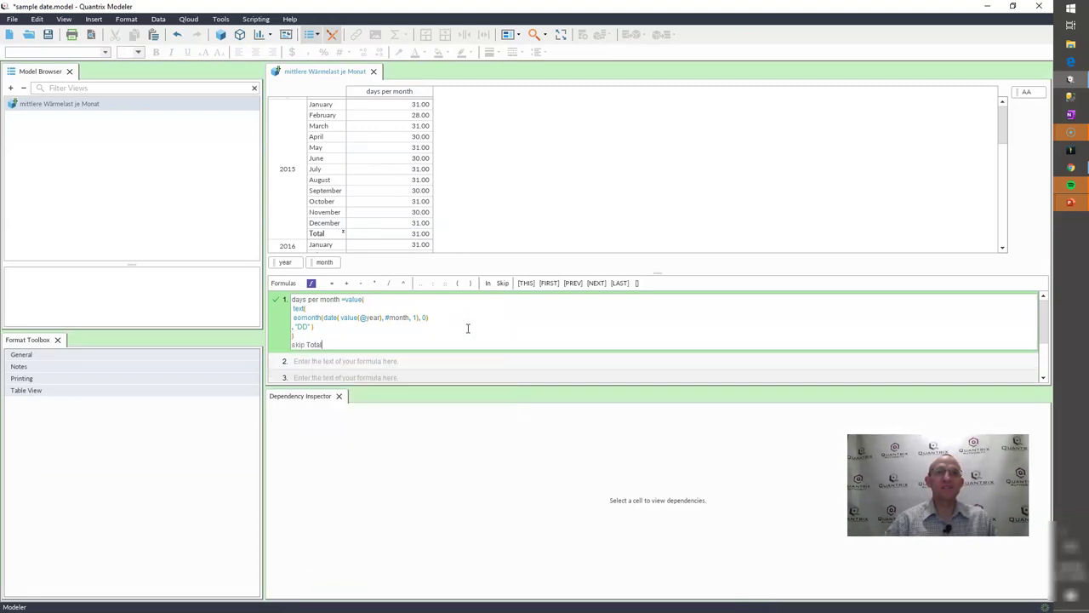
pyautogui.press('Return')
pyautogui.click(328, 233)
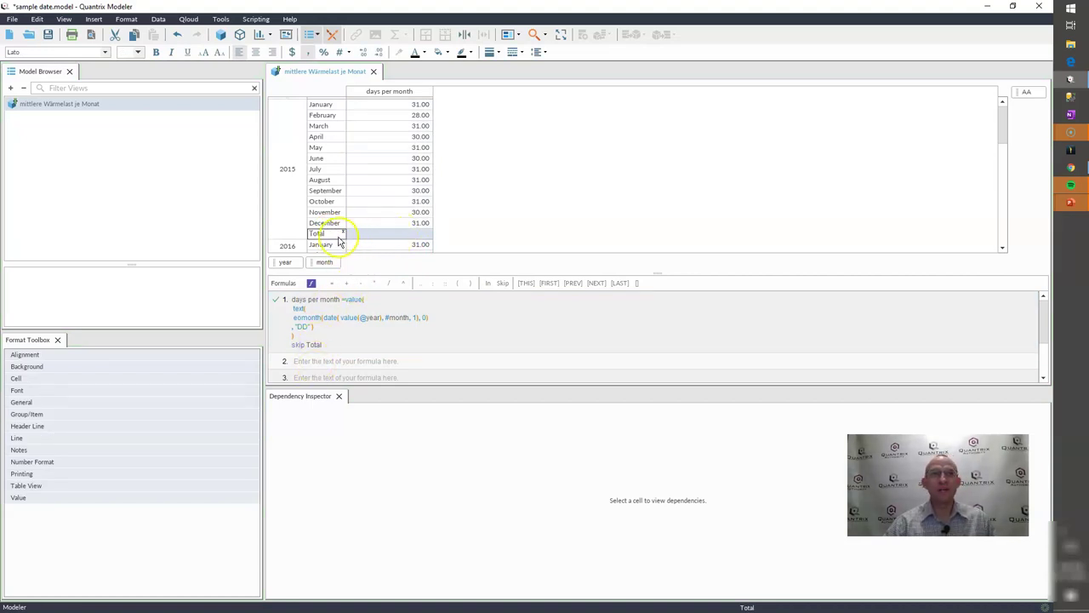
# Set the status-bar summary to Sum, showing 365.00 days for 2015 and 366.00 for 2016.
pyautogui.moveTo(390, 222); pyautogui.dragTo(416, 108)
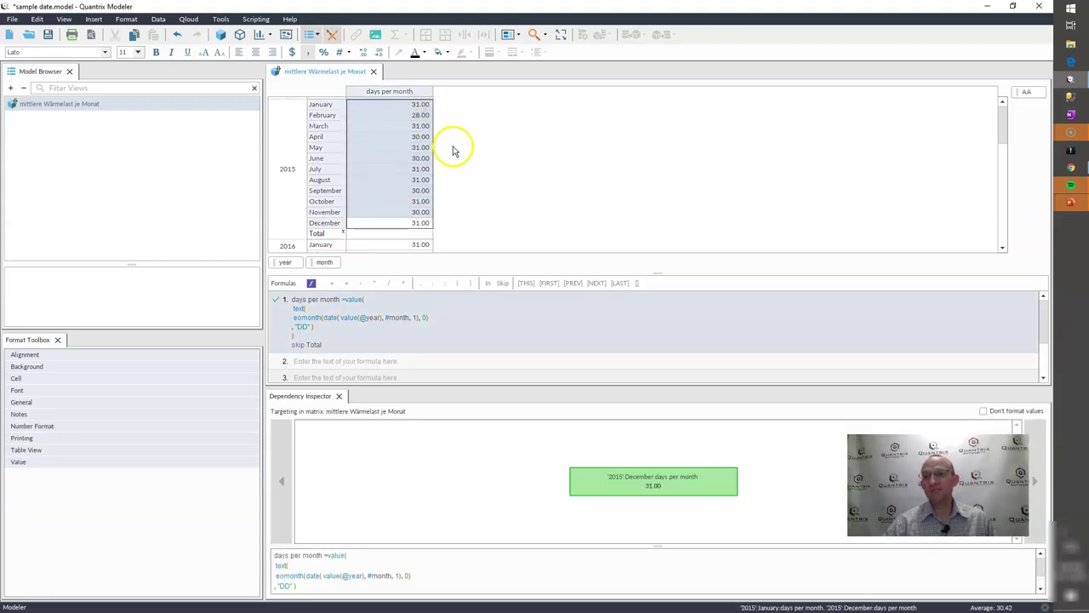
pyautogui.rightClick(978, 608)
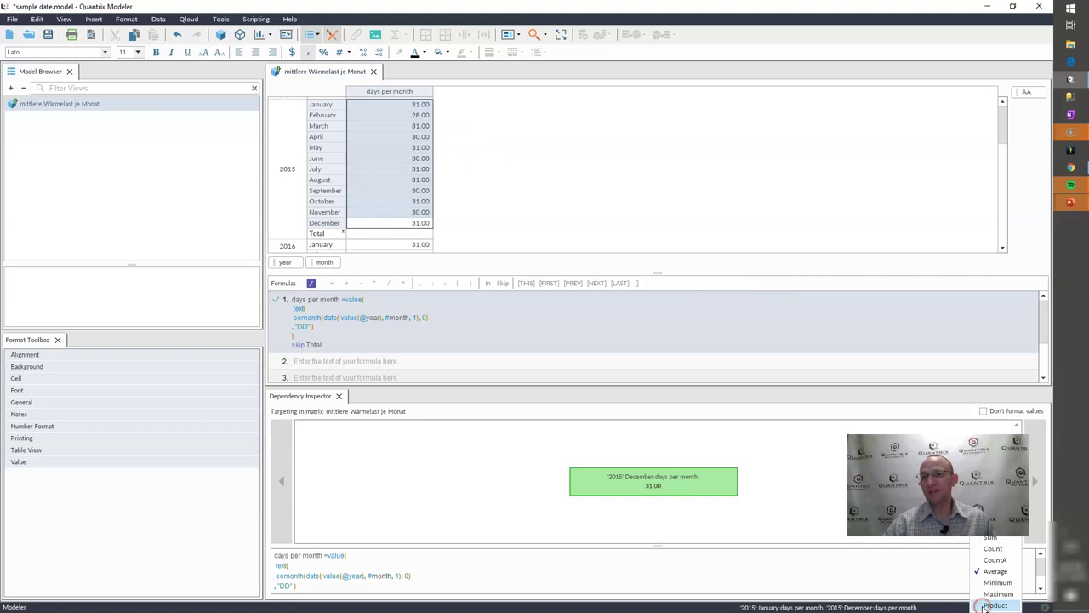
pyautogui.click(995, 571)
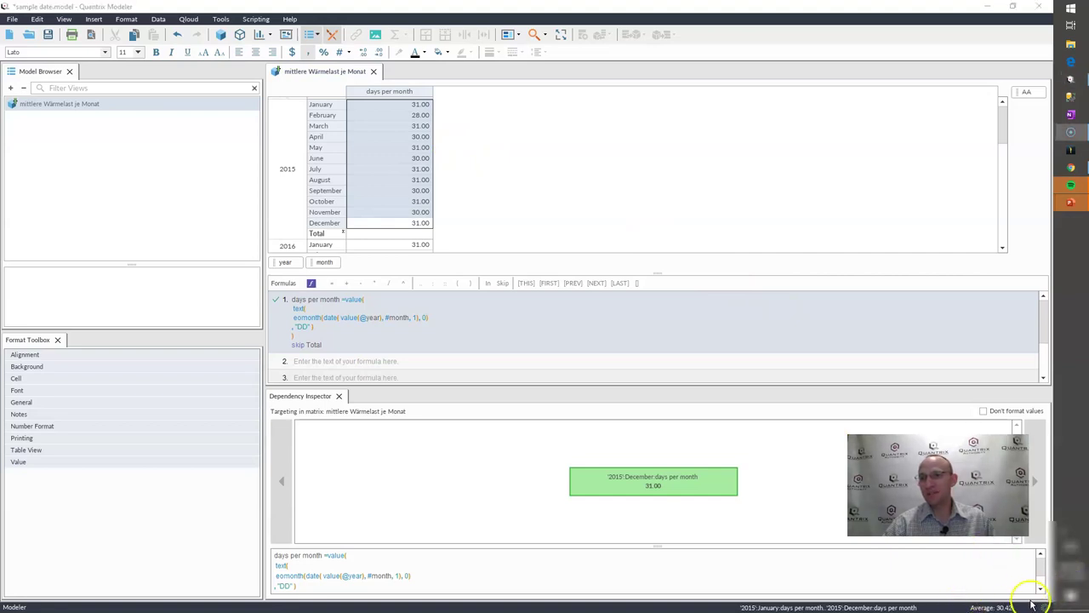
pyautogui.rightClick(991, 608)
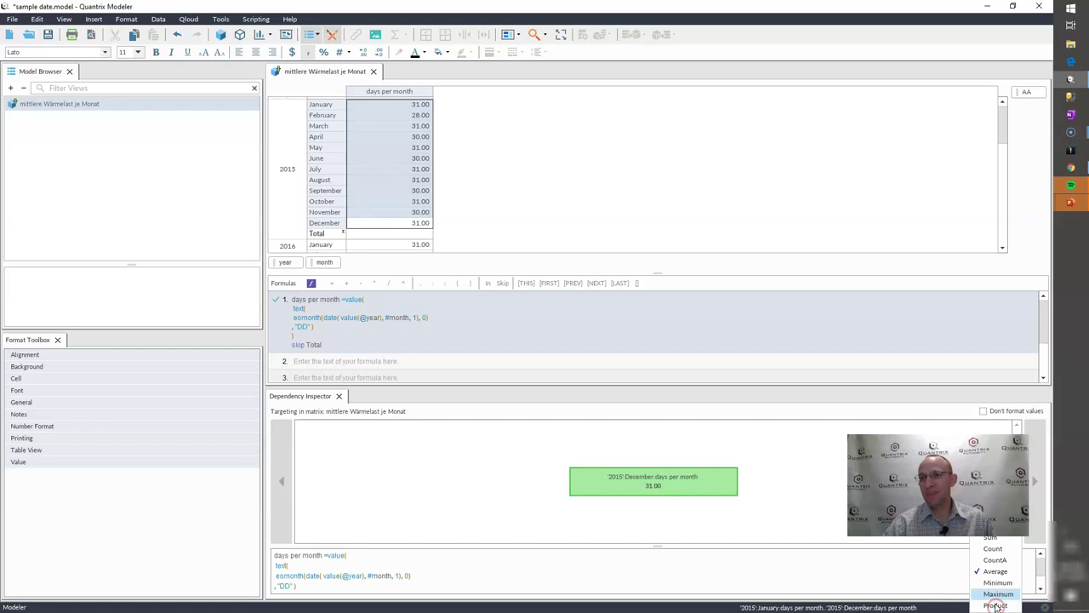
pyautogui.click(995, 542)
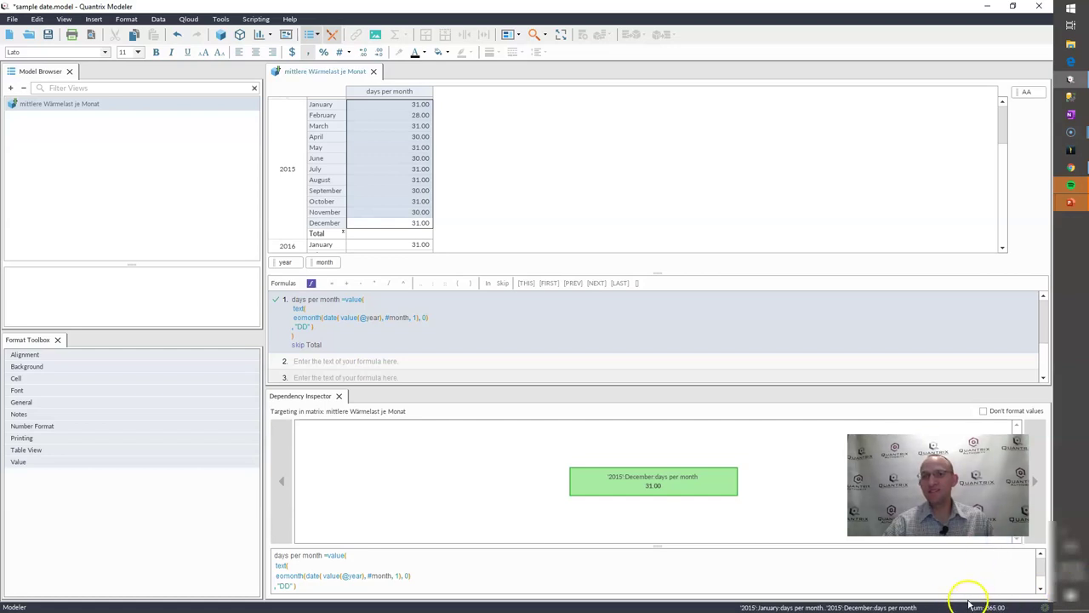
pyautogui.moveTo(377, 244); pyautogui.dragTo(377, 244)
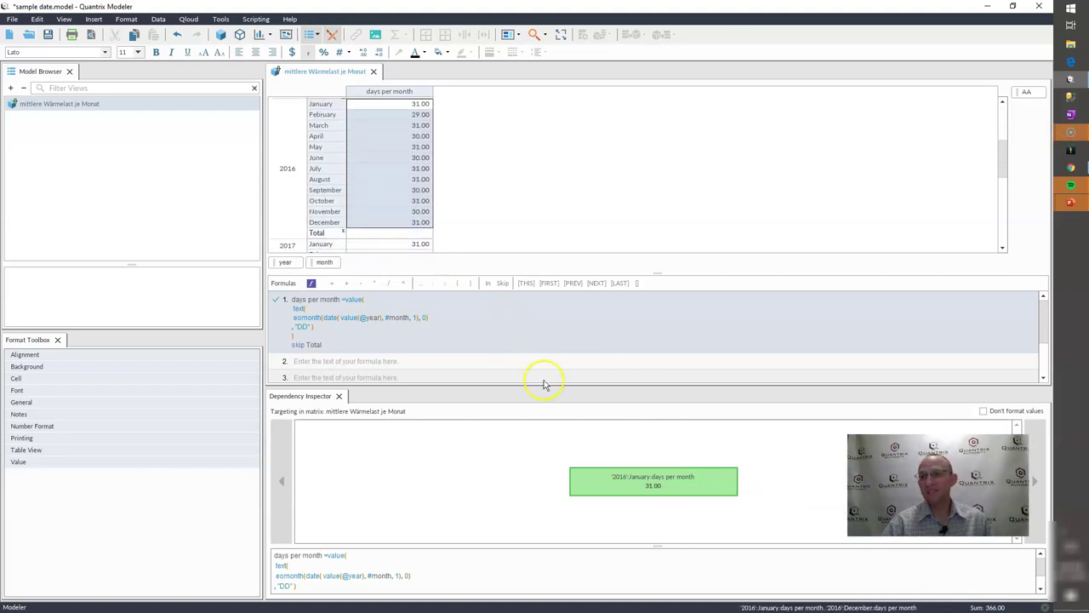